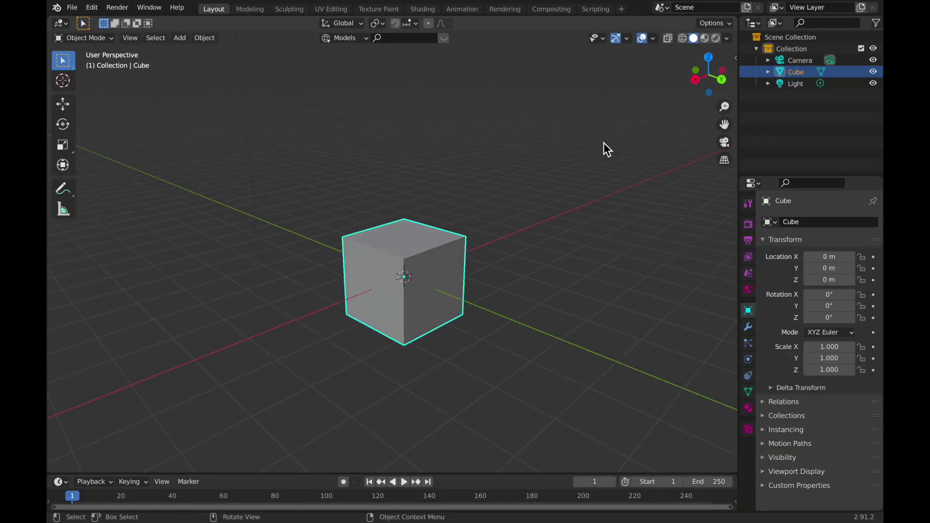
- Delete the default cube from the scene
scroll(604, 142, up, 5)
scroll(603, 143, left, 1)
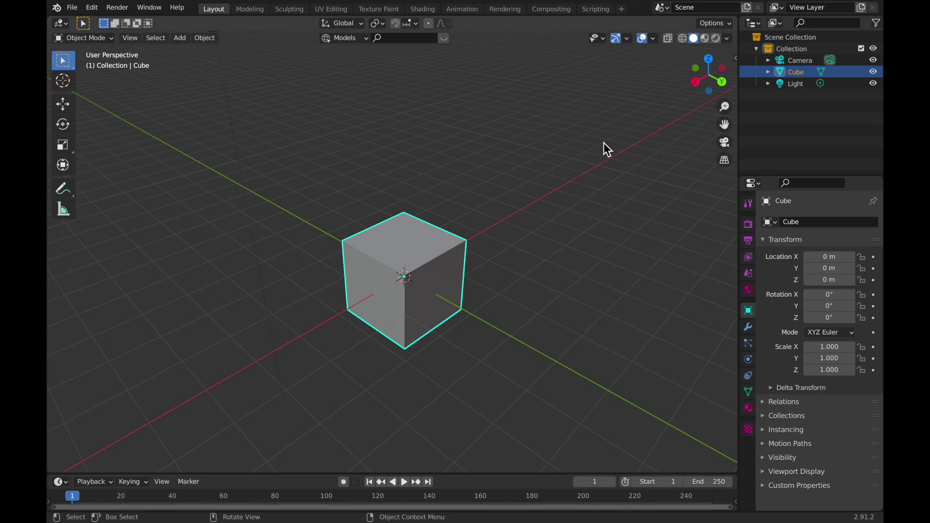
scroll(604, 143, left, 1)
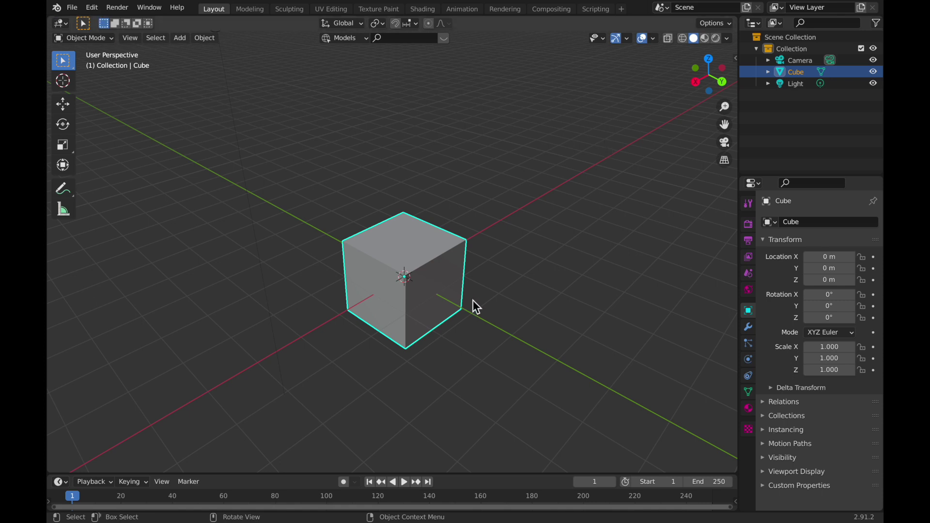
scroll(472, 300, down, 8)
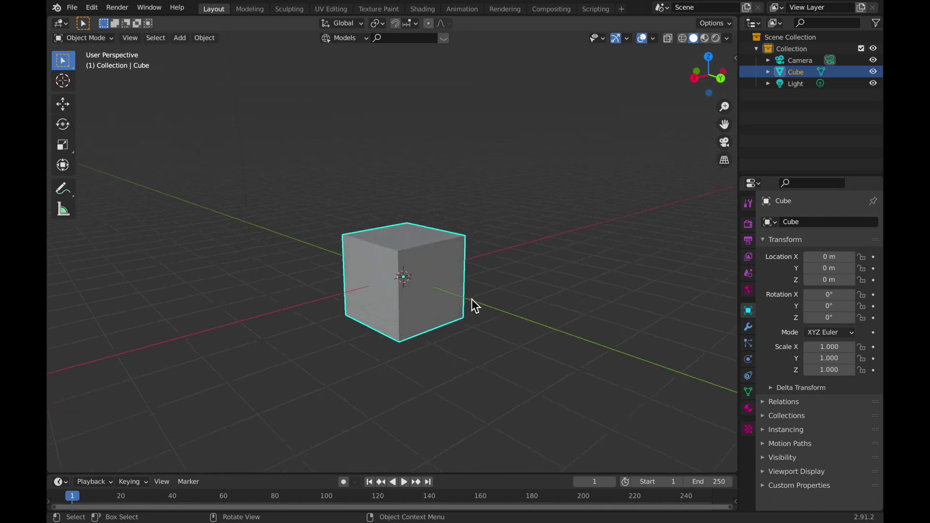
middle_drag(472, 299, 472, 299)
key(x)
click(472, 299)
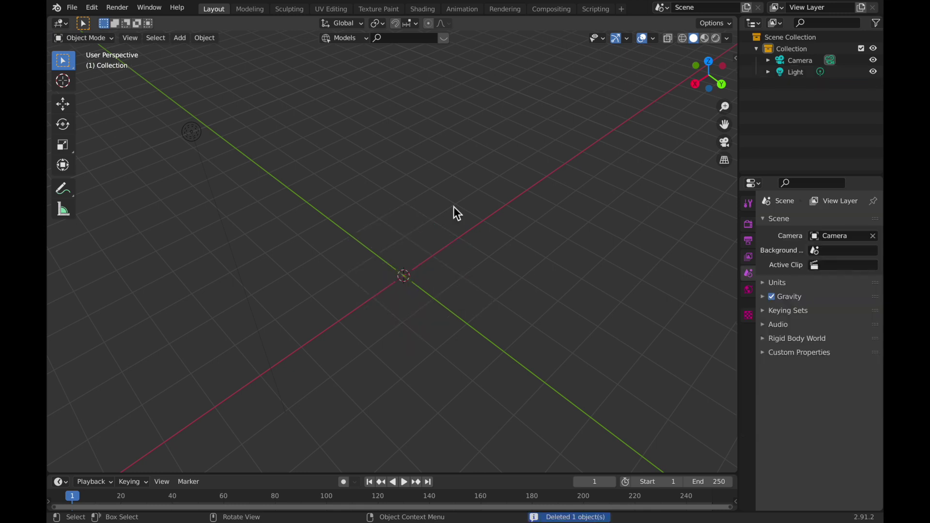
- Add a mesh plane at the world origin and briefly view it in the Shading workspace before returning to Layout
key(shift+a)
click(489, 206)
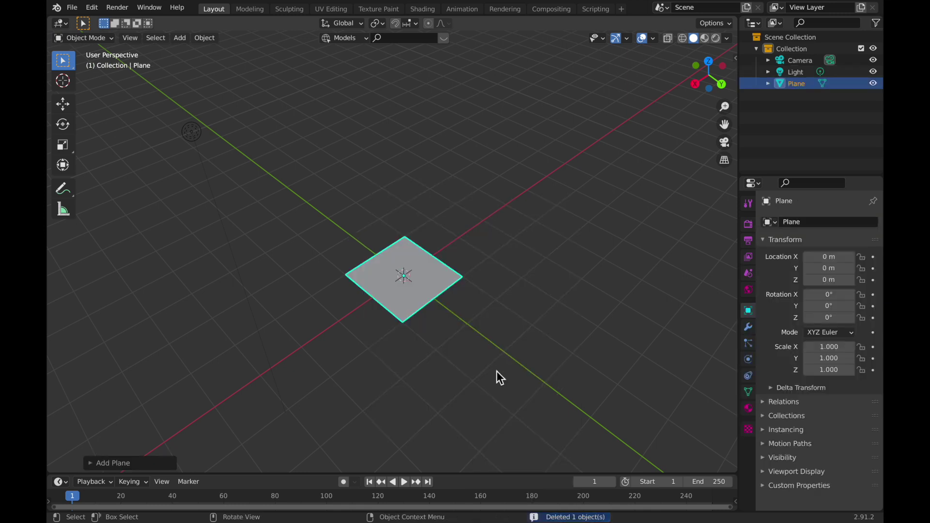
key(q)
click(496, 371)
middle_drag(537, 188, 516, 221)
shift+scroll(515, 221, left, 3)
scroll(516, 222, down, 2)
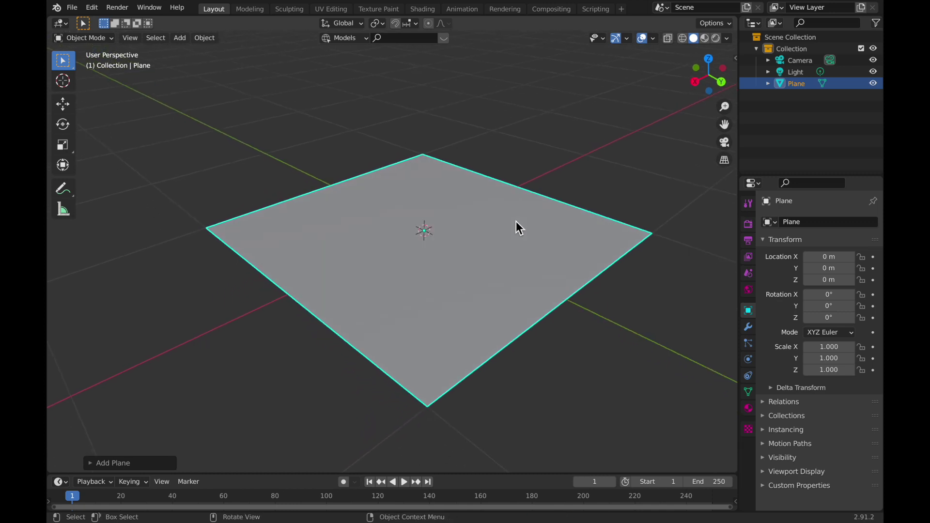
click(426, 11)
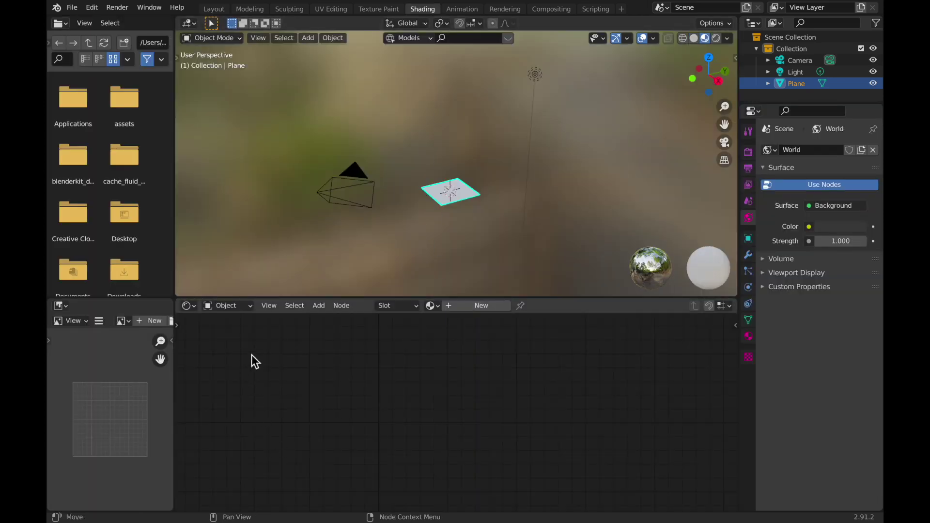
click(213, 9)
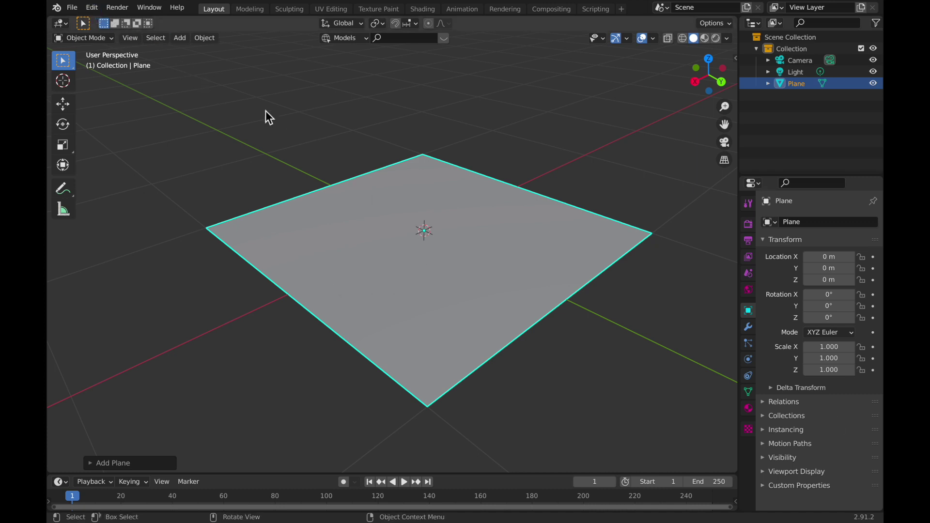
- Search the add-on preferences for "images", check whether Import Images as Planes is enabled, and close the preferences
click(92, 8)
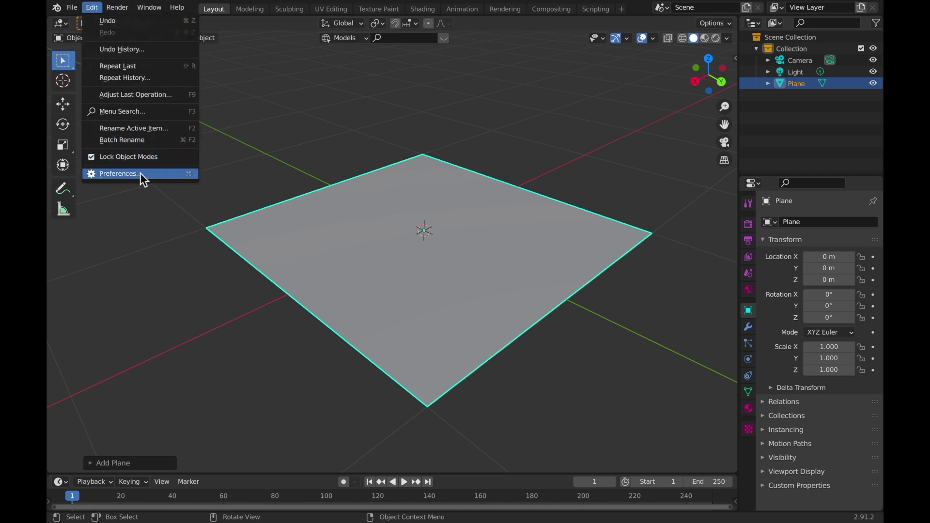
click(97, 10)
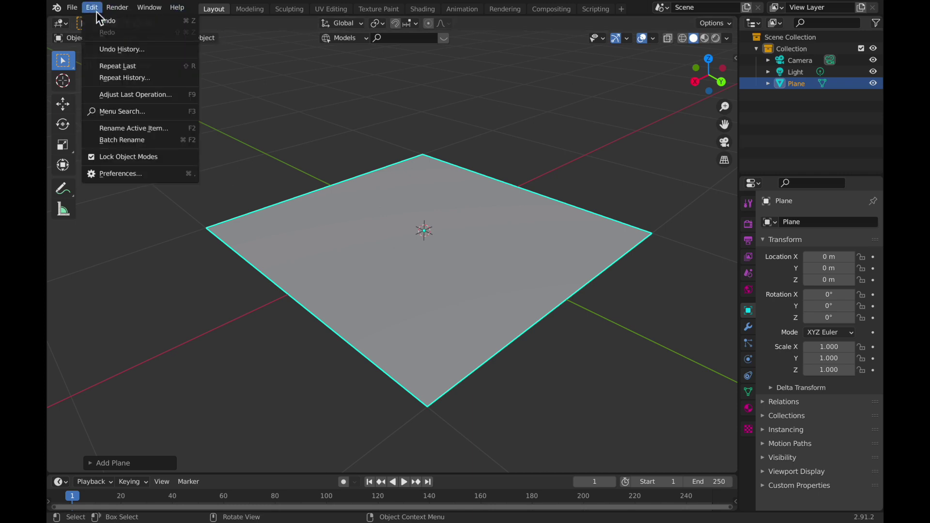
click(100, 174)
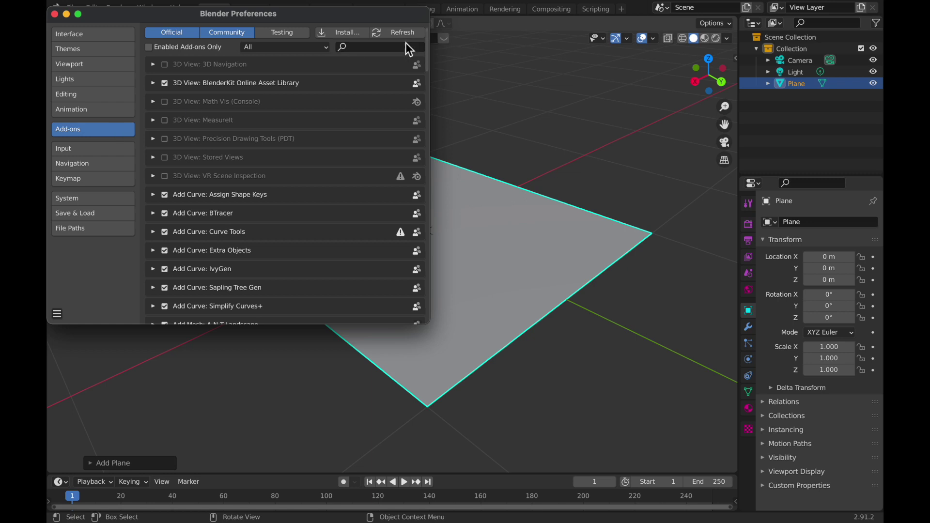
click(404, 46)
text(images)
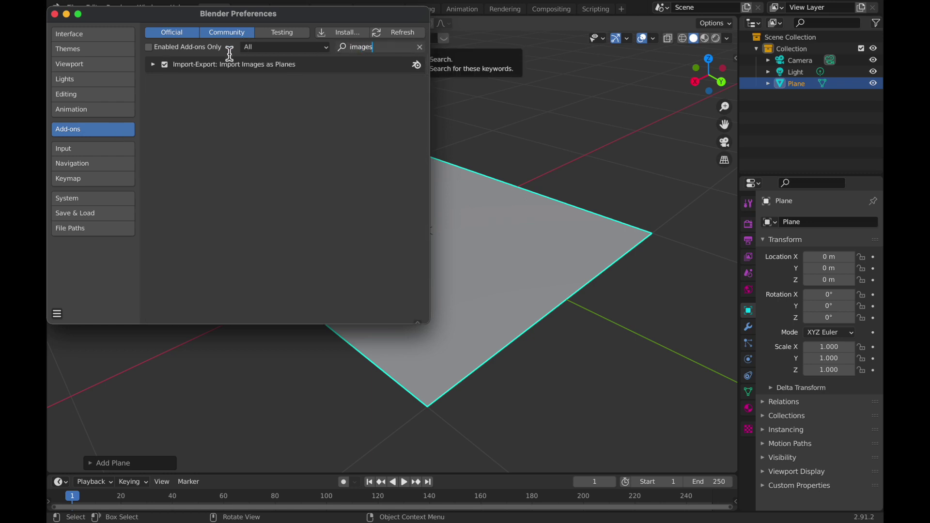
click(55, 14)
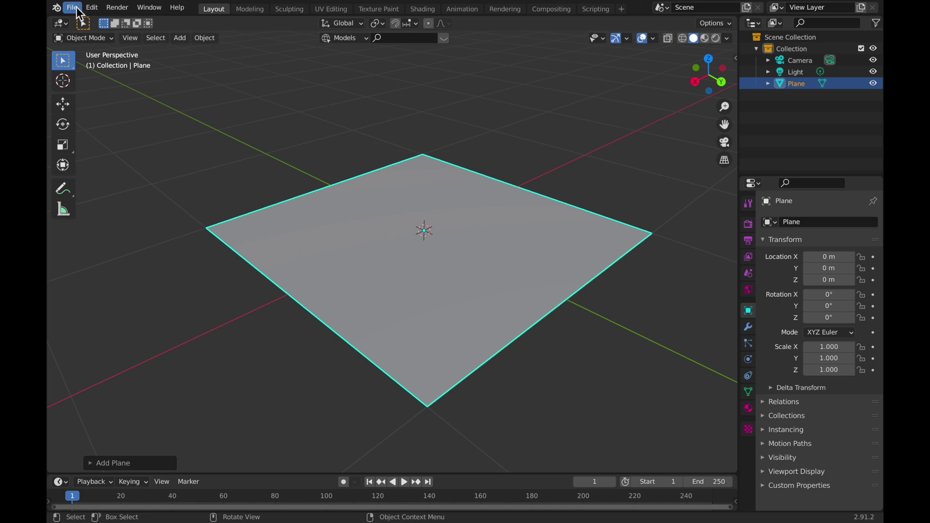
- Delete the plane at the world origin
click(76, 7)
mouse_move(90, 166)
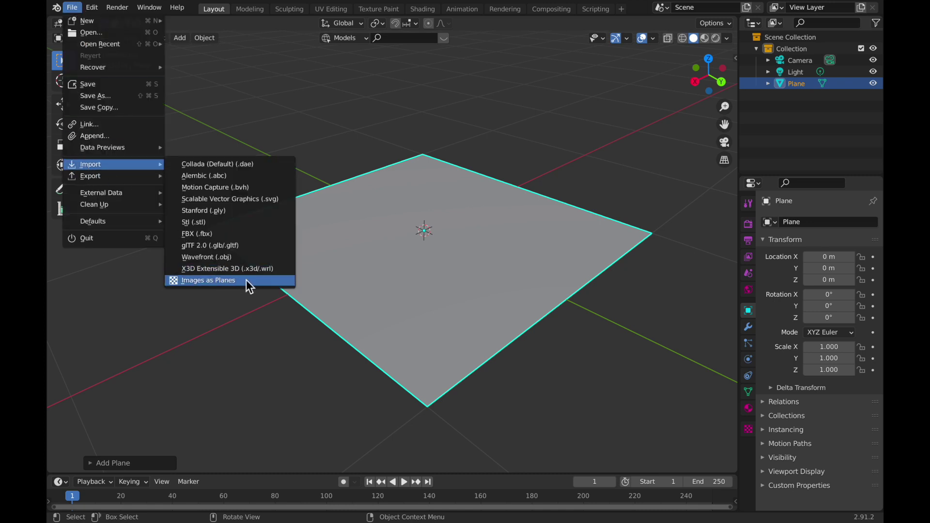
key(Delete)
- Import the image whose name starts with 7ef55aa07c5d from the Downloads folder as an image plane
click(72, 7)
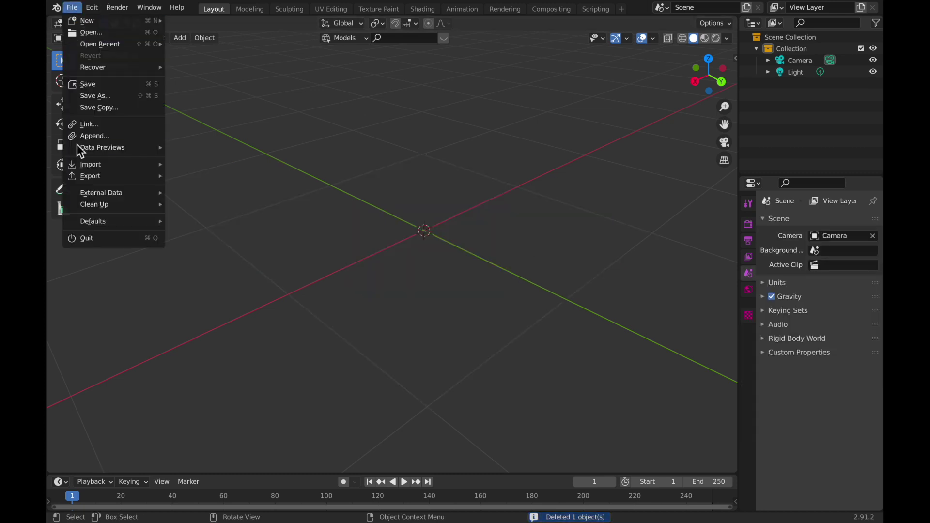
mouse_move(83, 161)
click(225, 283)
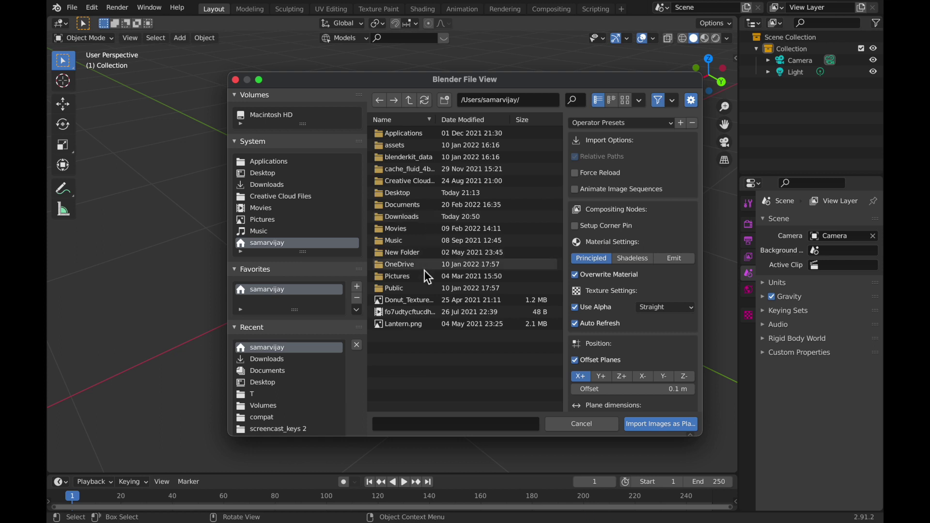
double_click(435, 216)
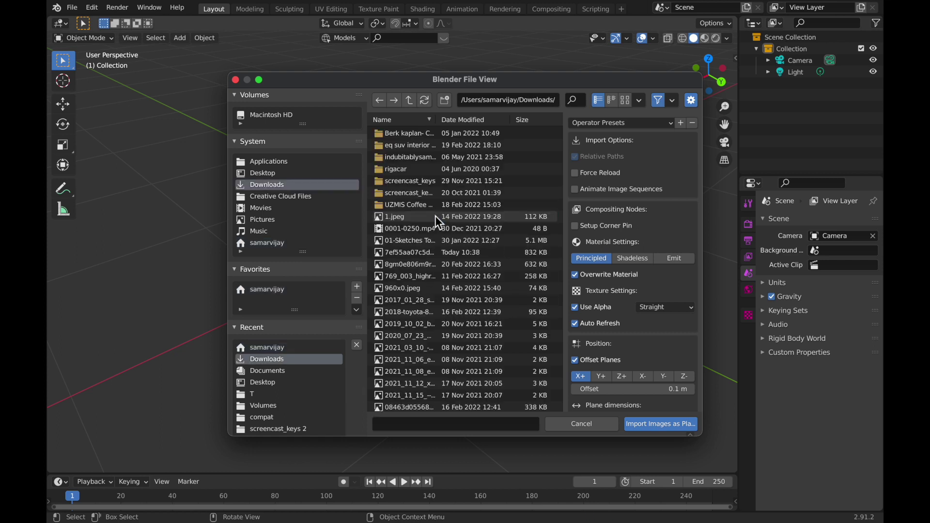
click(443, 253)
double_click(444, 253)
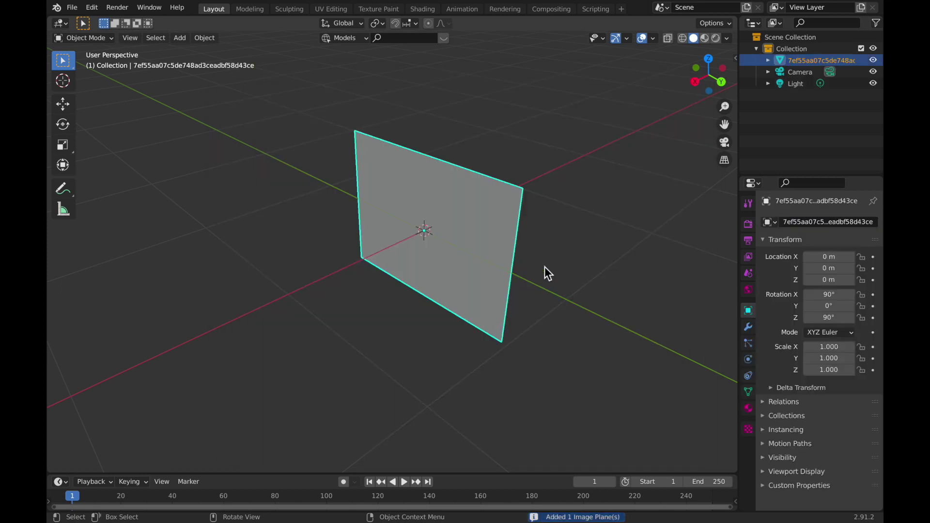
- Set the viewport to Rendered shading and view the image plane from its front side
click(715, 38)
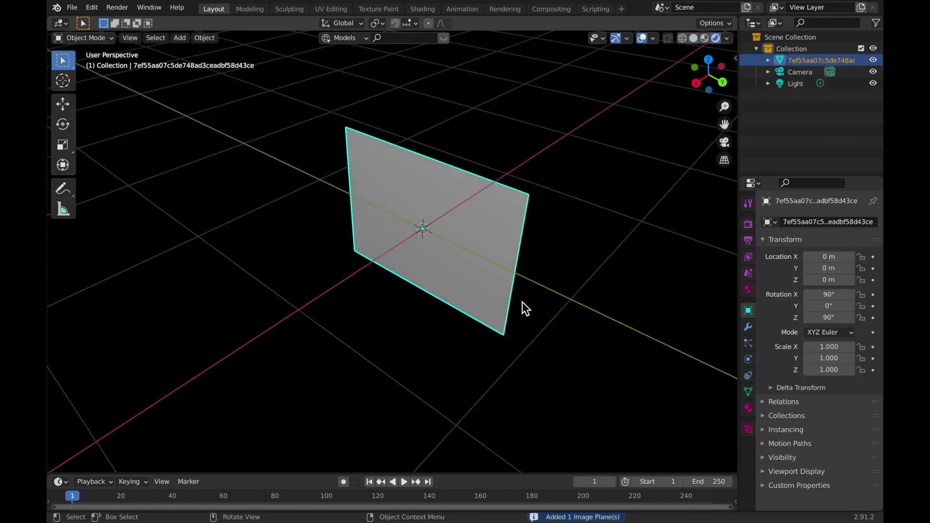
key(KP_3)
scroll(521, 301, right, 1)
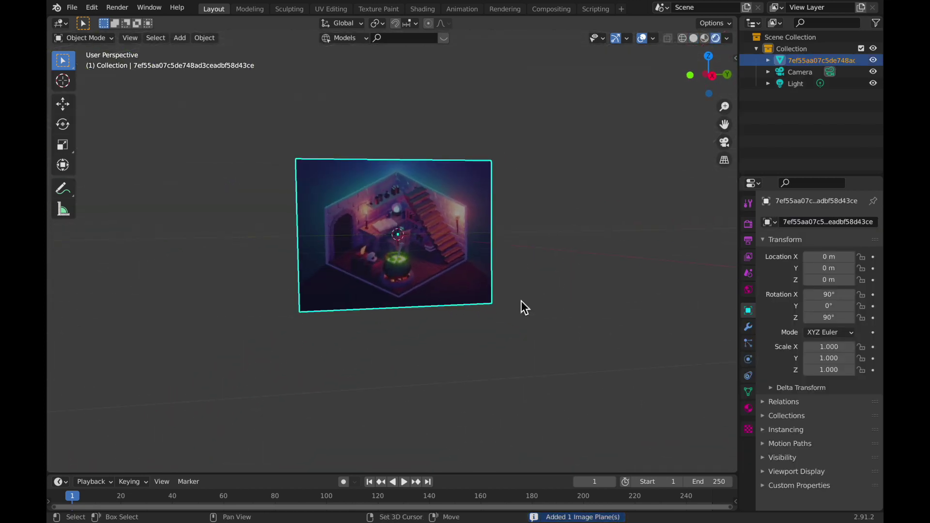
- Examine the imported room illustration up close and from both sides of the image plane
shift+scroll(521, 300, down, 3)
scroll(521, 301, up, 8)
shift+scroll(522, 301, up, 5)
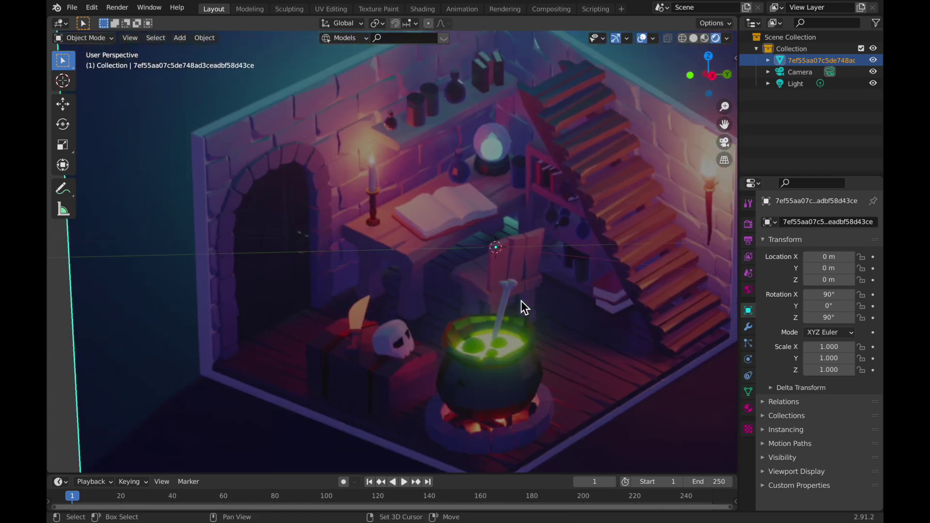
scroll(521, 301, down, 4)
scroll(521, 301, right, 15)
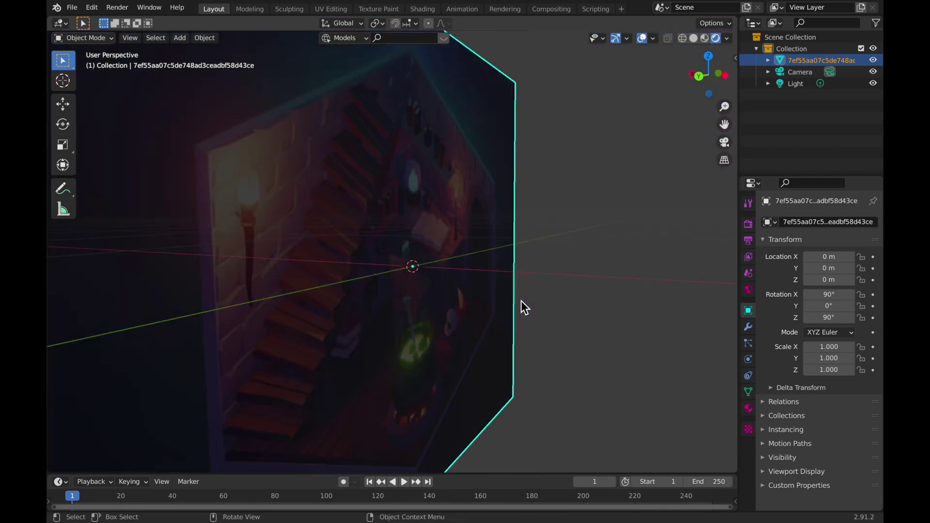
scroll(521, 301, right, 8)
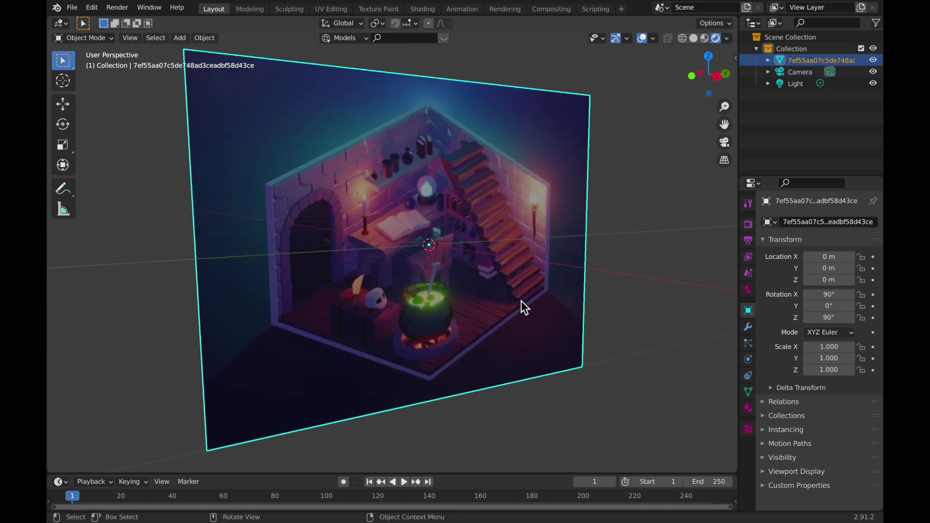
scroll(521, 301, up, 4)
scroll(521, 301, left, 7)
scroll(521, 301, down, 3)
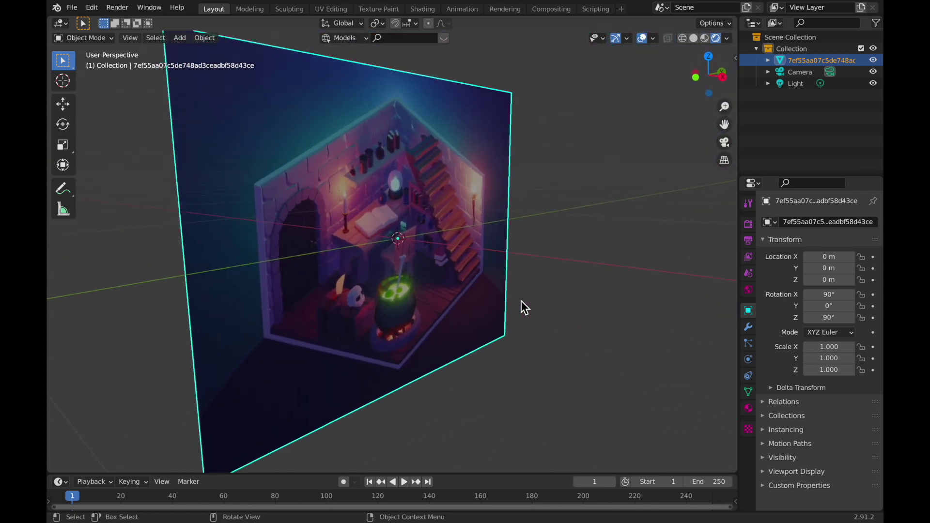
scroll(521, 301, right, 10)
scroll(516, 224, right, 10)
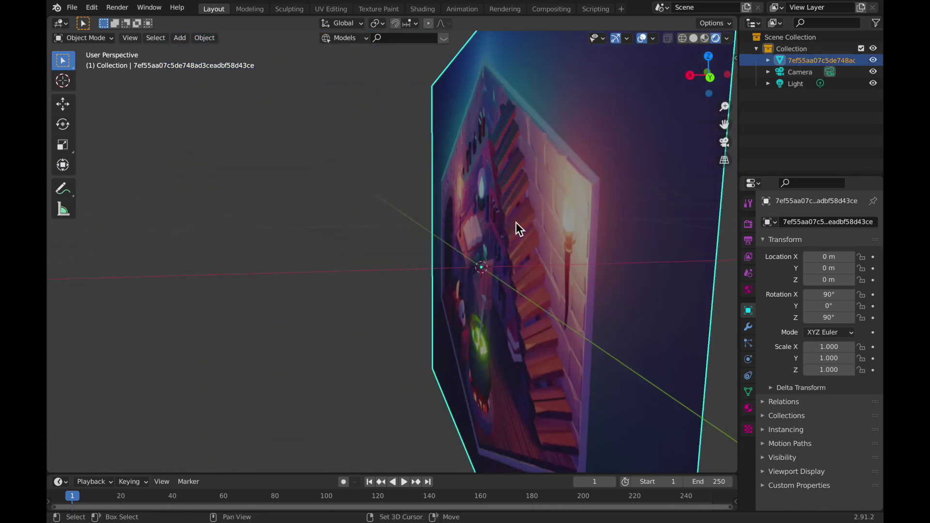
scroll(516, 223, right, 8)
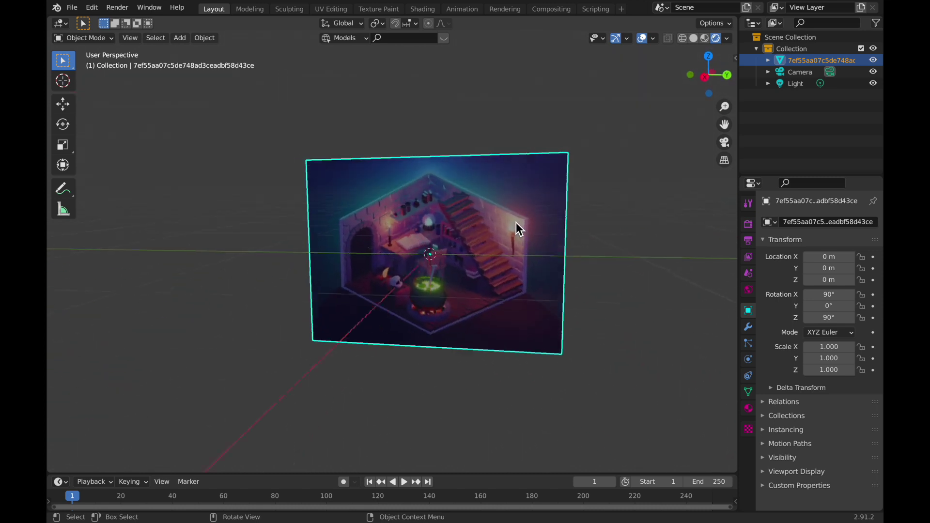
- Compare the image plane in Material Preview and Rendered shading
click(704, 39)
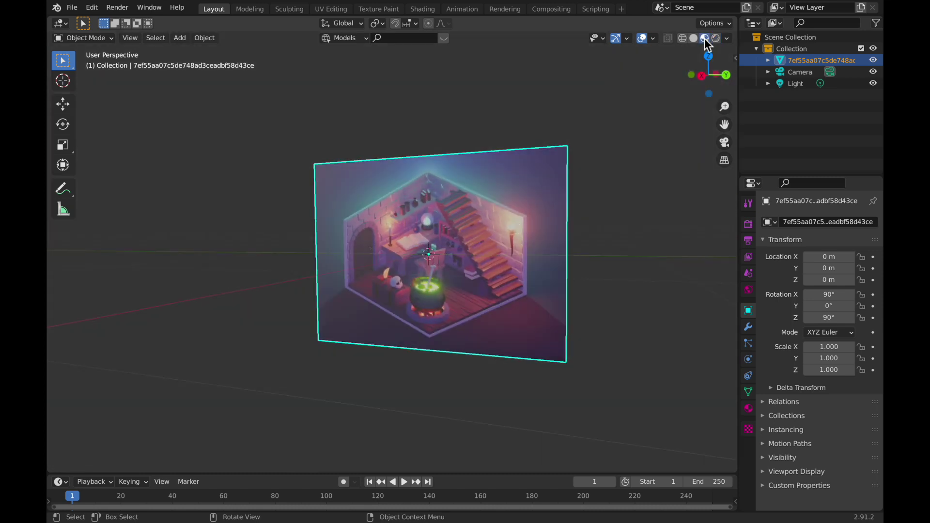
click(714, 39)
scroll(591, 143, left, 10)
scroll(590, 143, right, 6)
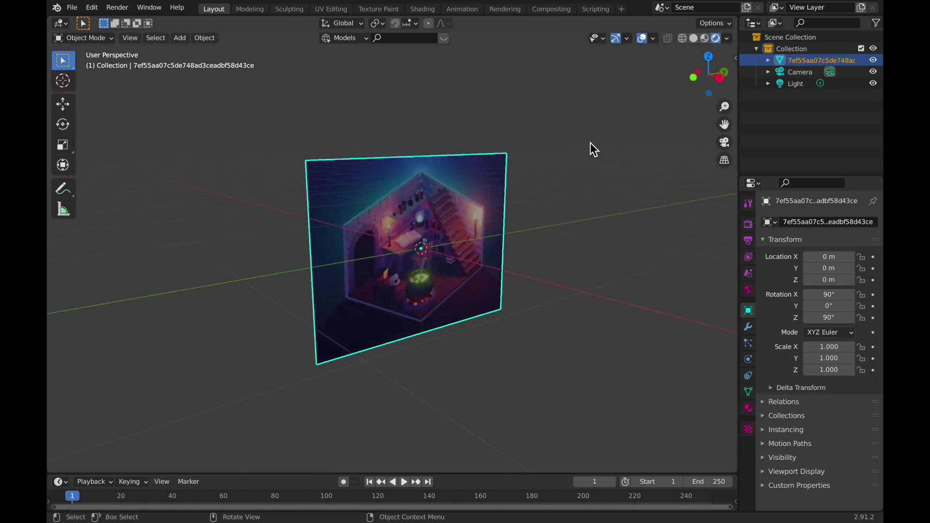
- Rotate the image plane 90° about the Y axis to lay it flat on the grid
text(ry90)
key(Return)
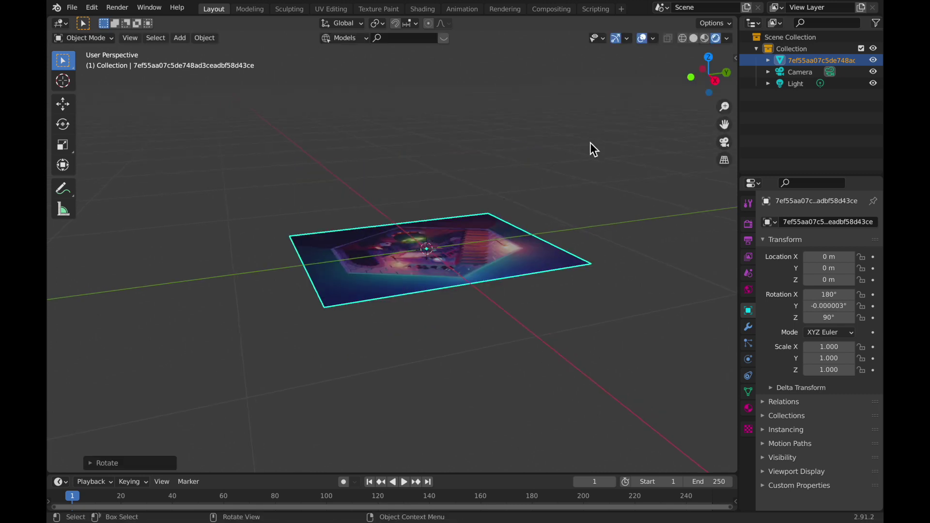
scroll(590, 142, up, 5)
- Inspect the flat image with the viewport overlays hidden, restore the overlays, and deselect the plane
click(642, 39)
scroll(539, 214, right, 10)
scroll(537, 214, right, 10)
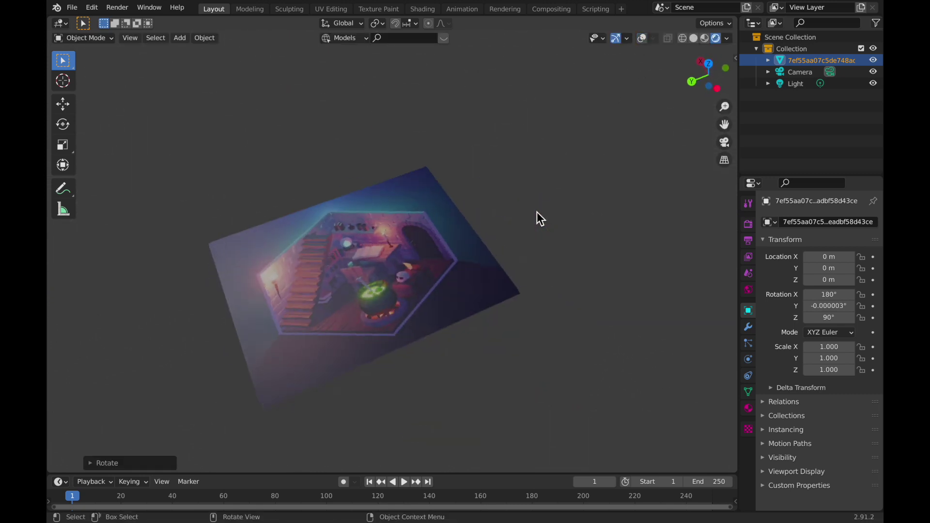
click(643, 37)
click(603, 160)
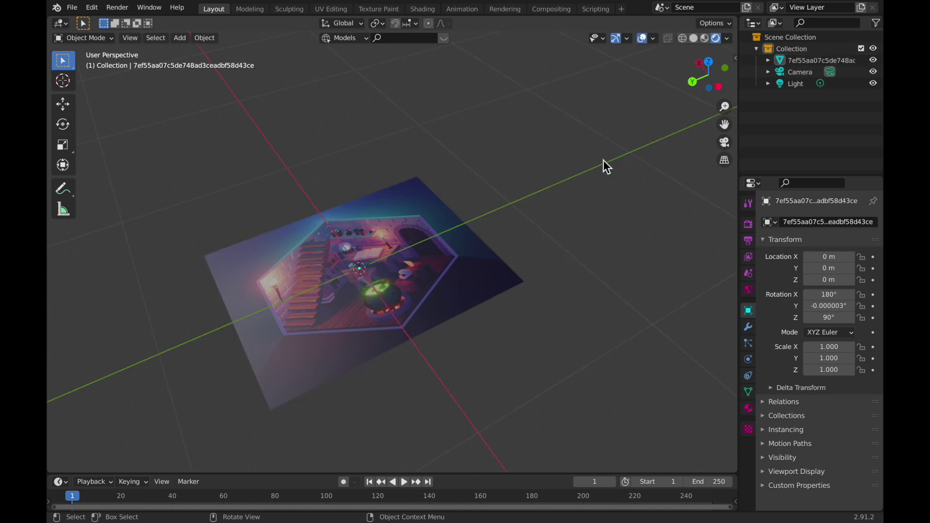
- Switch to the top orthographic view and centre the image plane in it
scroll(603, 160, right, 6)
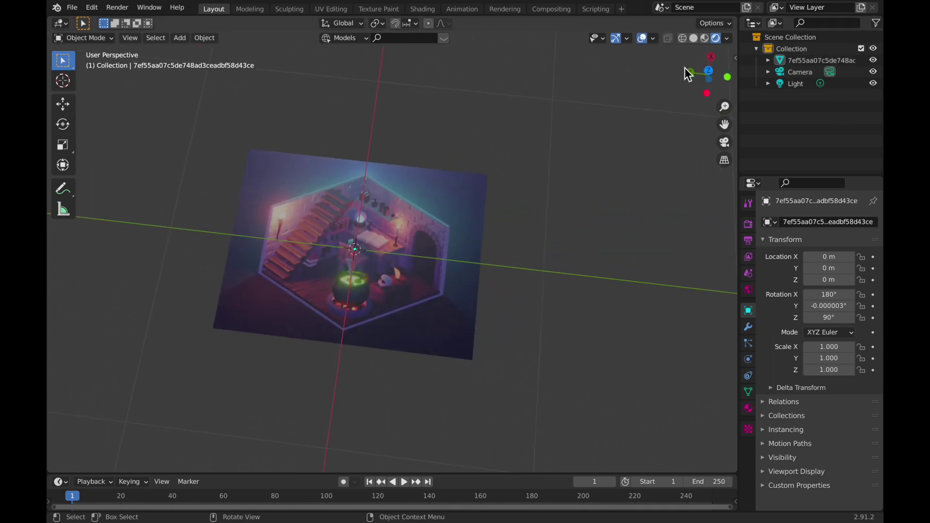
click(716, 73)
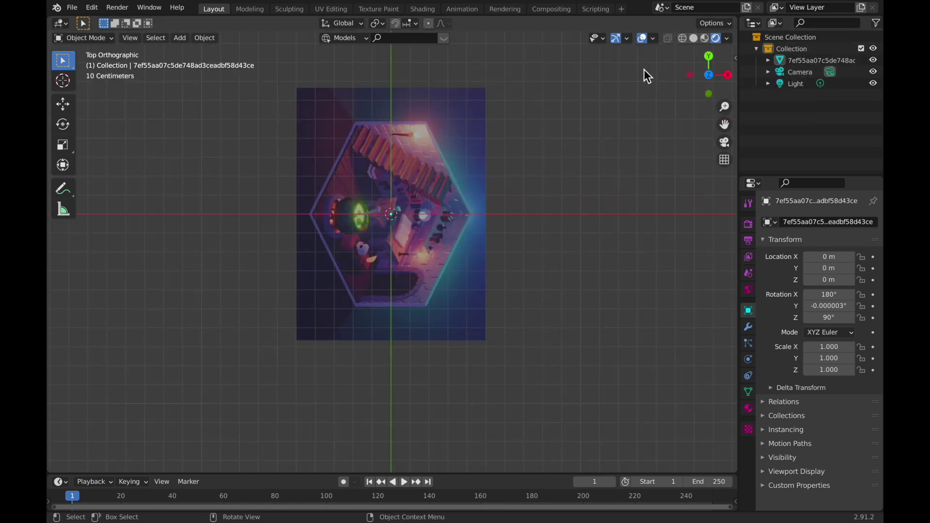
shift+middle_drag(561, 155, 599, 190)
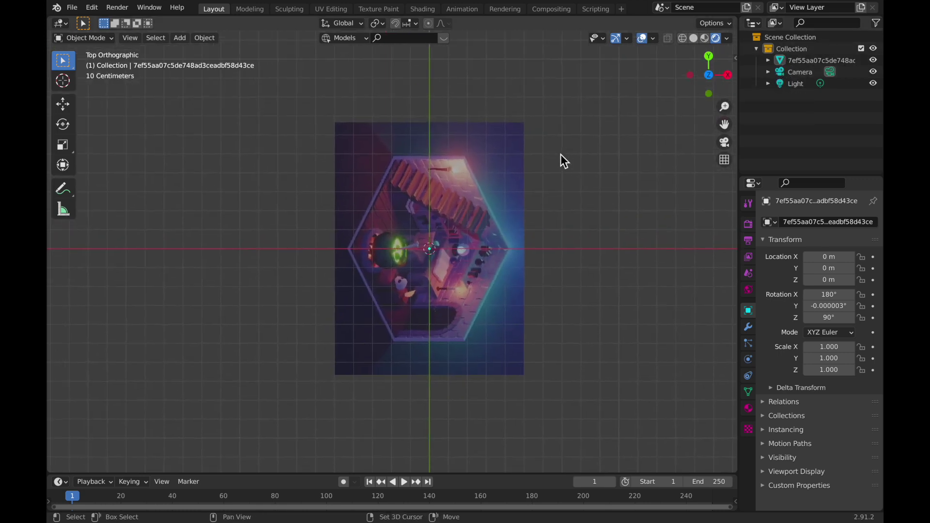
- Compare the image with overlays hidden and shown, reselect the image plane, and return to a perspective view
click(643, 38)
click(642, 37)
click(642, 37)
click(642, 38)
click(458, 233)
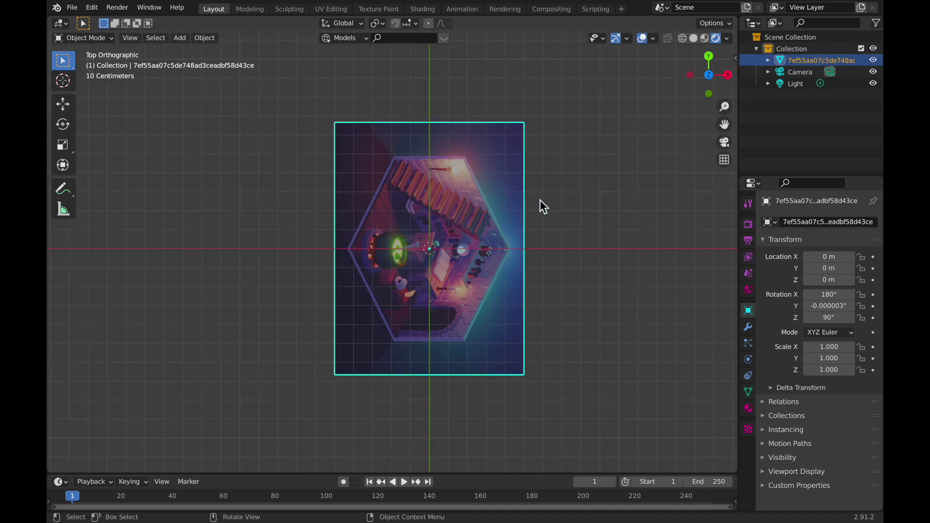
mouse_move(539, 199)
middle_down()
mouse_move(644, 138)
mouse_move(539, 198)
middle_up()
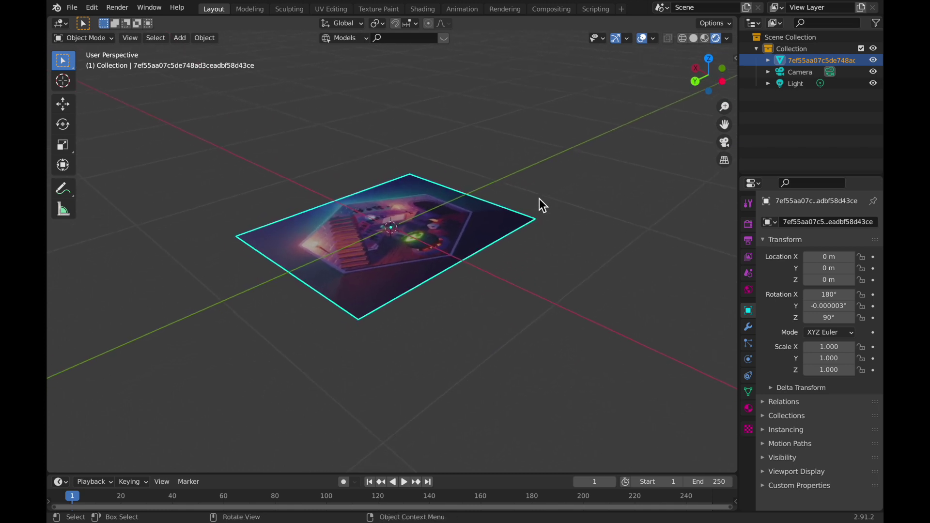
- Delete the flat image plane from the scene
key(x)
click(524, 177)
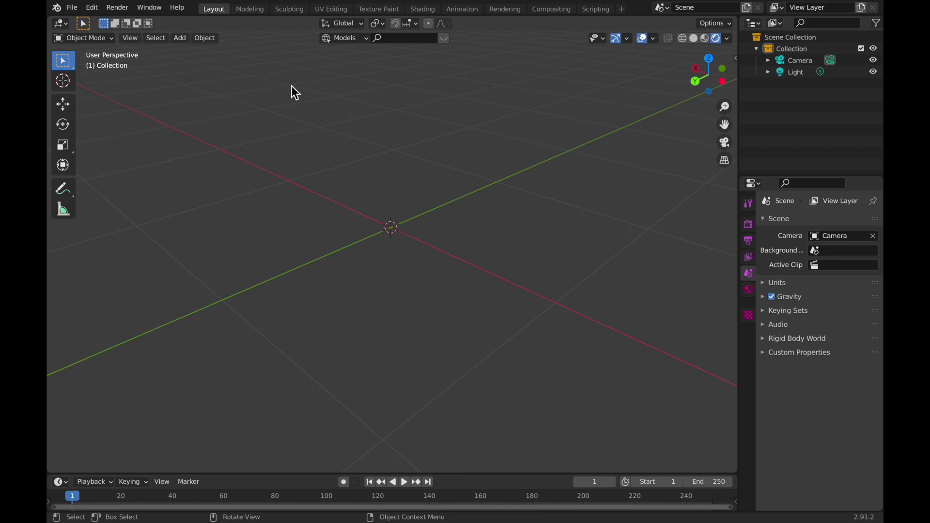
- Look up the Sapling Tree Gen add-on in the add-on preferences by searching for "tree", clear the search, and close the preferences
click(96, 9)
click(92, 8)
click(125, 173)
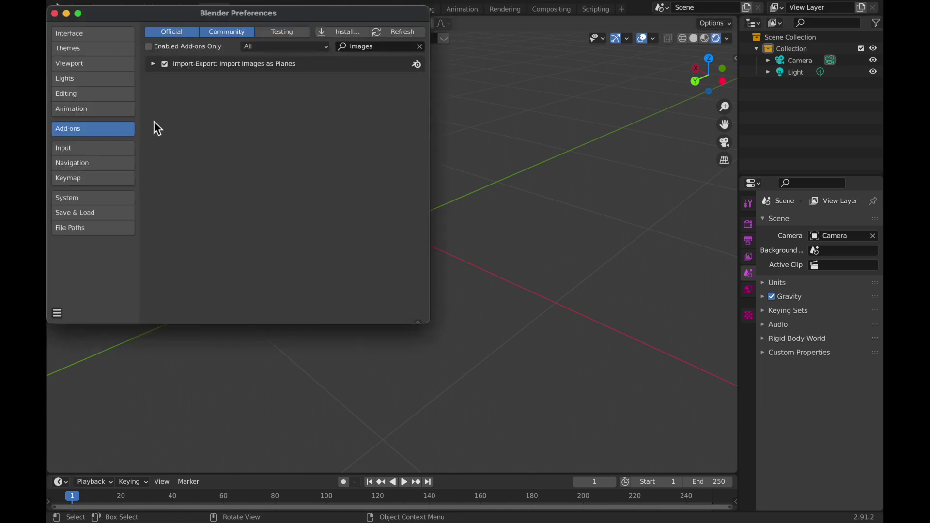
click(391, 48)
text(tree)
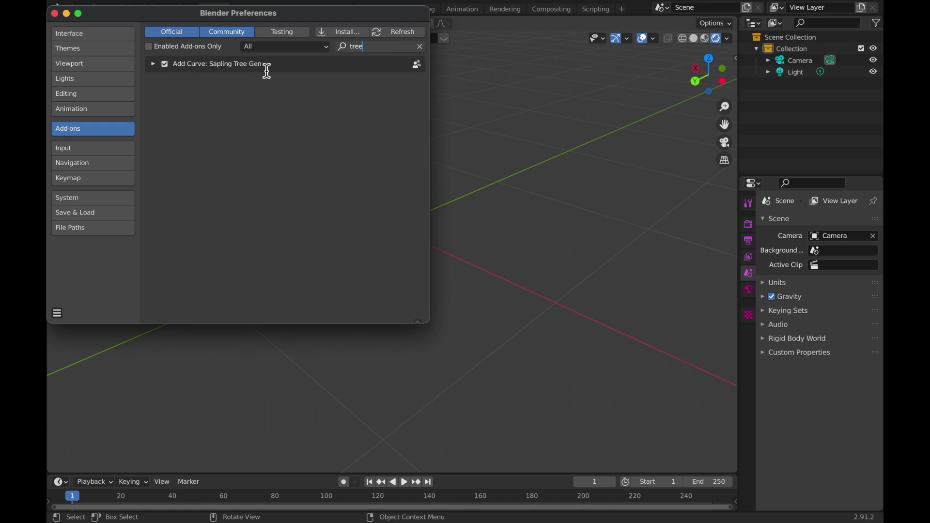
key(BackSpace)
key(BackSpace)
key(BackSpace)
key(BackSpace)
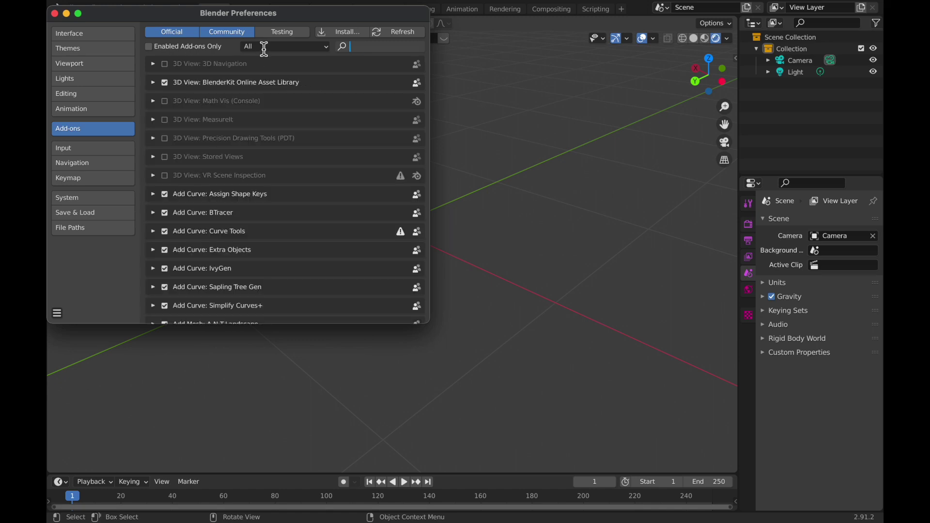
click(55, 14)
- Add a Sapling Tree Gen curve tree to the empty scene
shift+scroll(612, 150, up, 3)
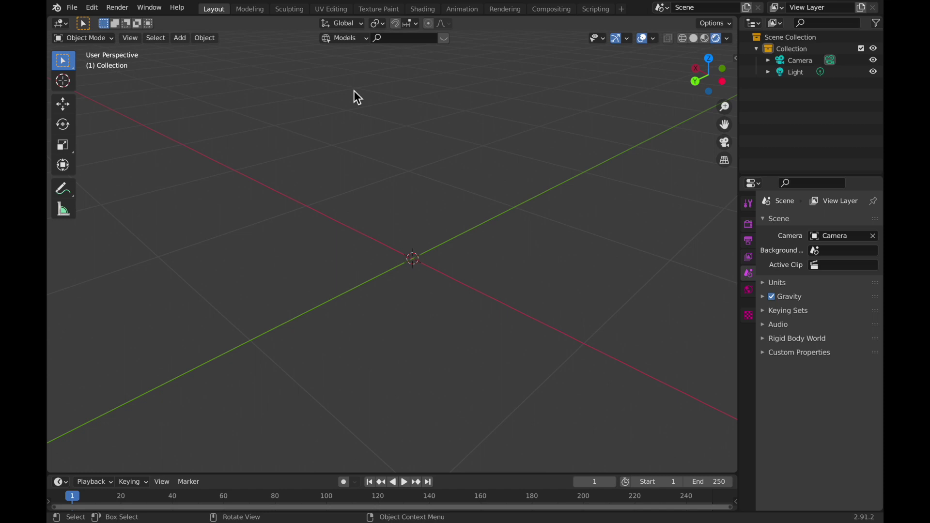
key(shift+a)
mouse_move(352, 90)
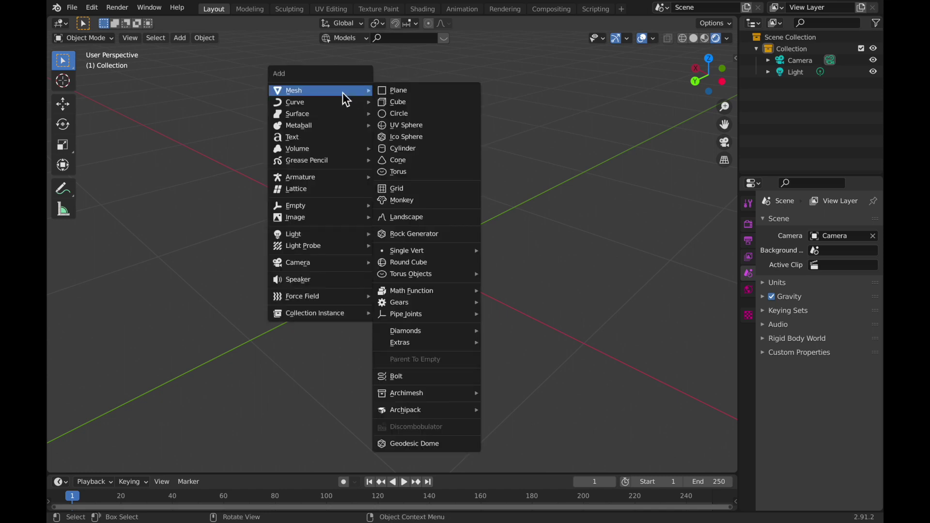
mouse_move(336, 106)
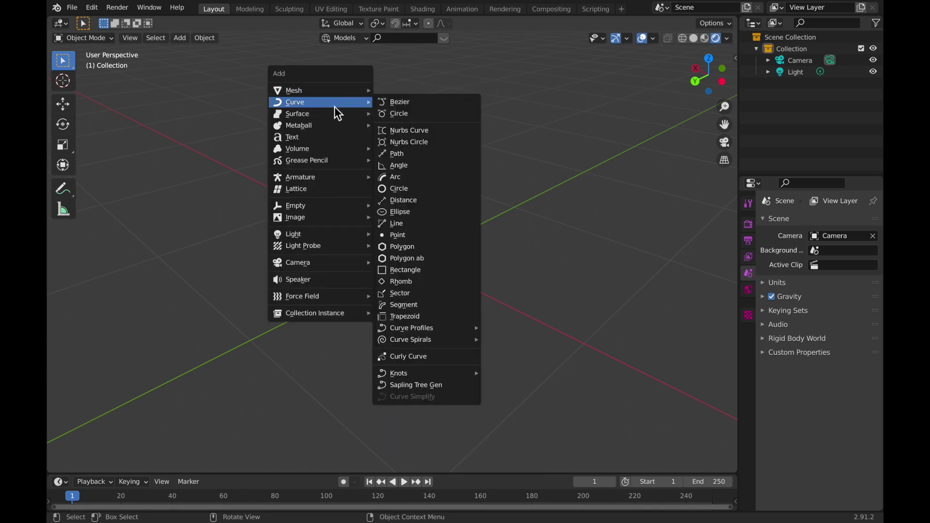
click(463, 384)
- Examine the generated tree's trunk and branches up close, and expand its Sapling: Add Tree settings
shift+scroll(509, 196, up, 3)
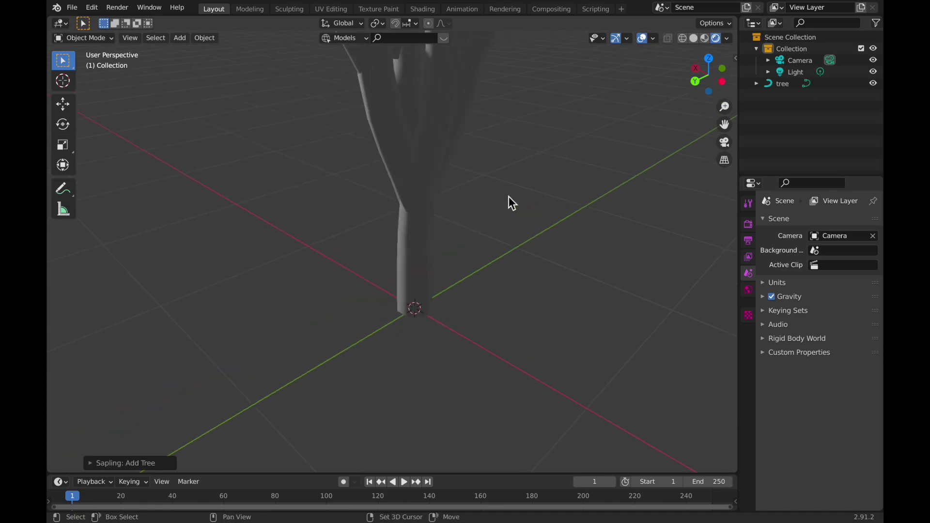
ctrl+scroll(507, 196, down, 10)
shift+scroll(507, 196, up, 4)
ctrl+scroll(508, 195, up, 3)
scroll(508, 196, up, 10)
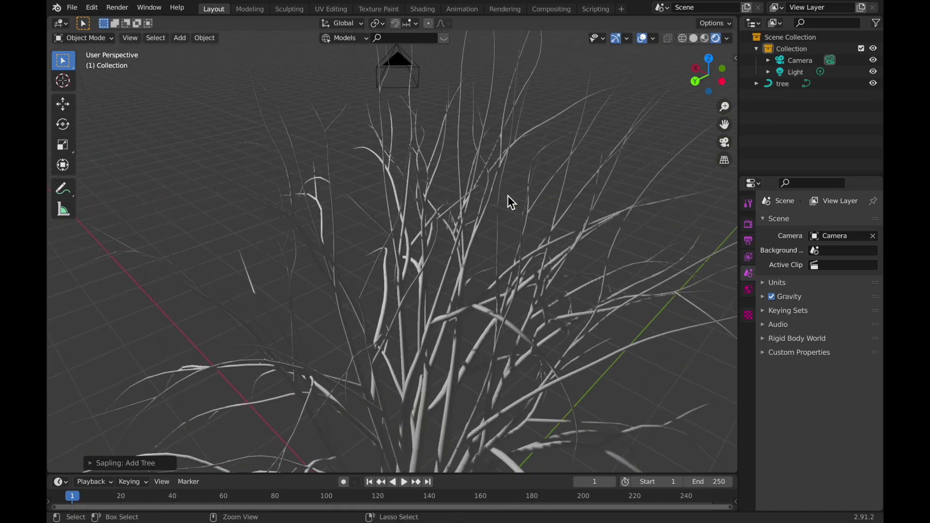
scroll(507, 195, down, 10)
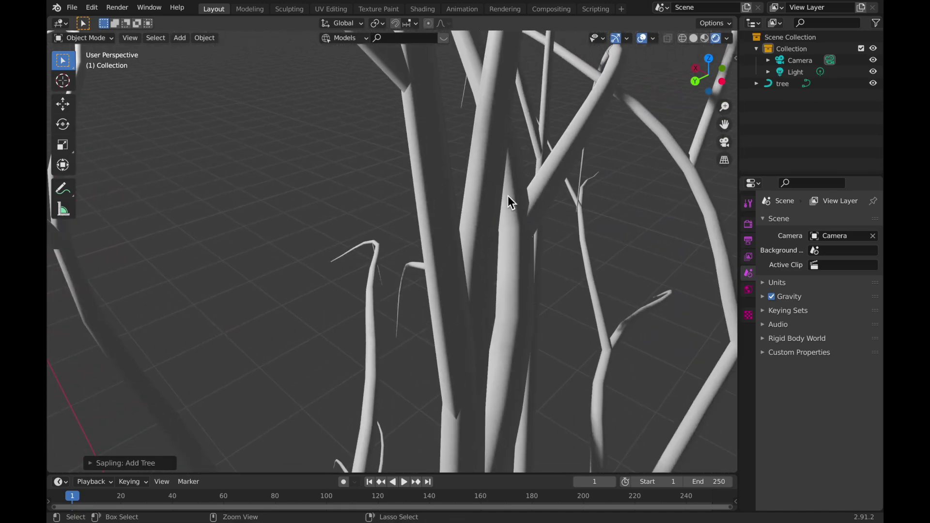
scroll(508, 196, down, 3)
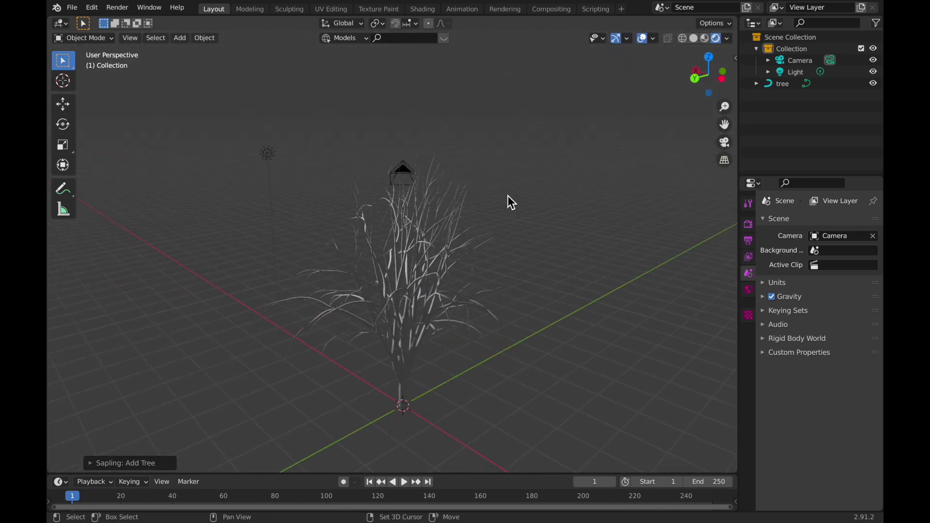
shift+scroll(507, 195, down, 4)
ctrl+scroll(508, 195, up, 3)
scroll(507, 196, up, 5)
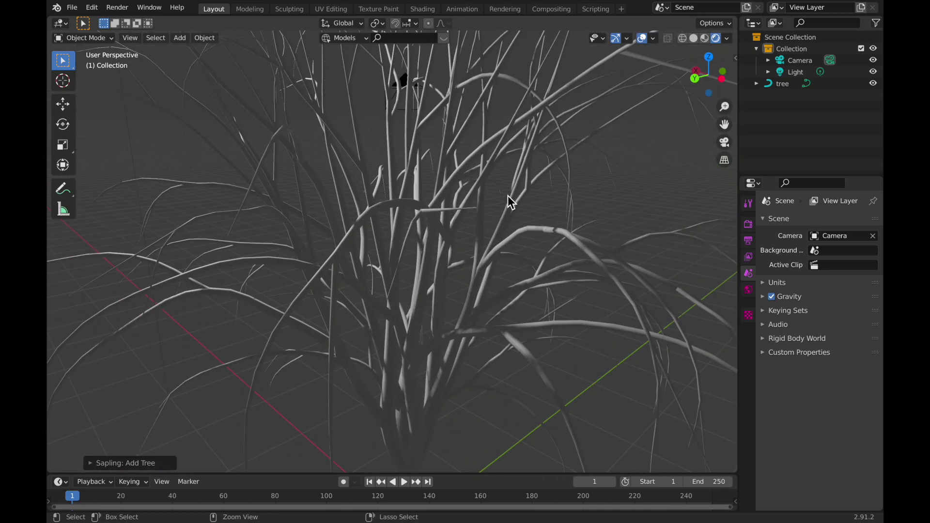
scroll(507, 196, down, 3)
click(144, 462)
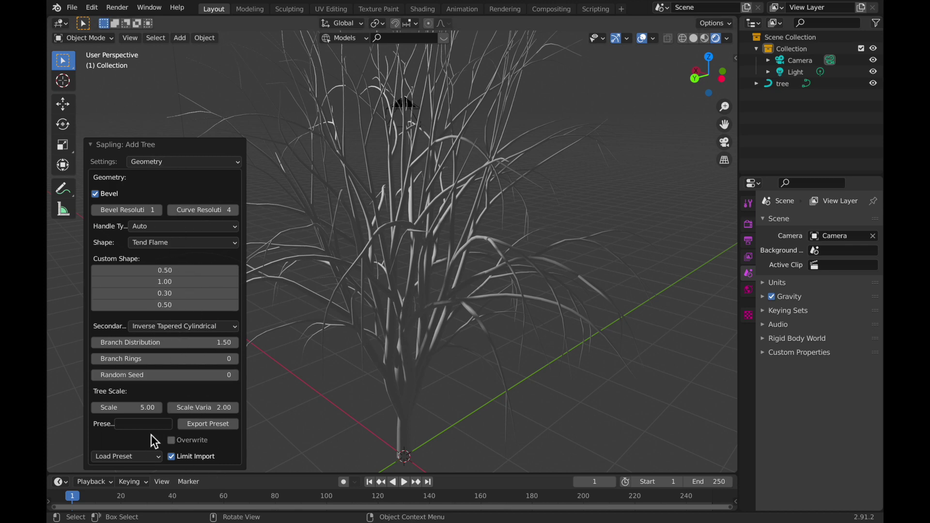
- Try the japanese_maple, quaking_aspen and willow presets on the tree
click(126, 459)
click(132, 457)
click(133, 456)
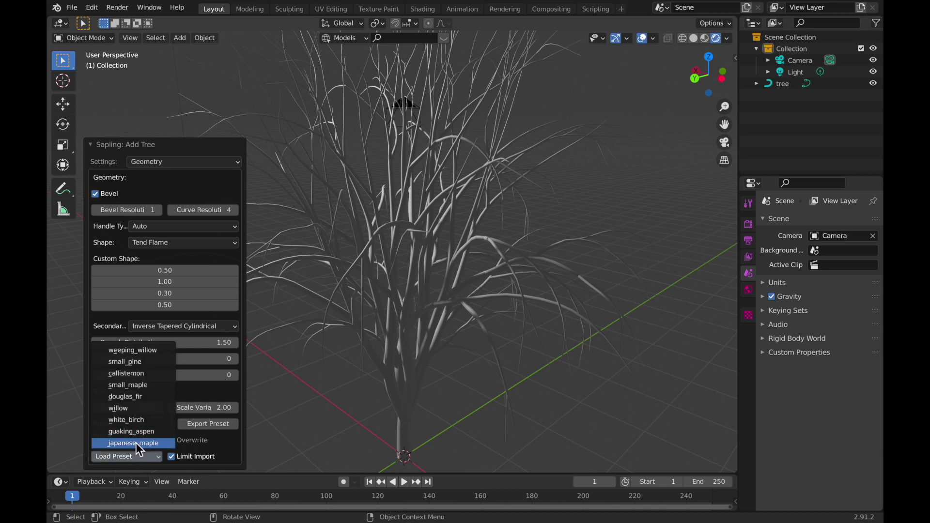
click(135, 443)
click(135, 456)
click(139, 430)
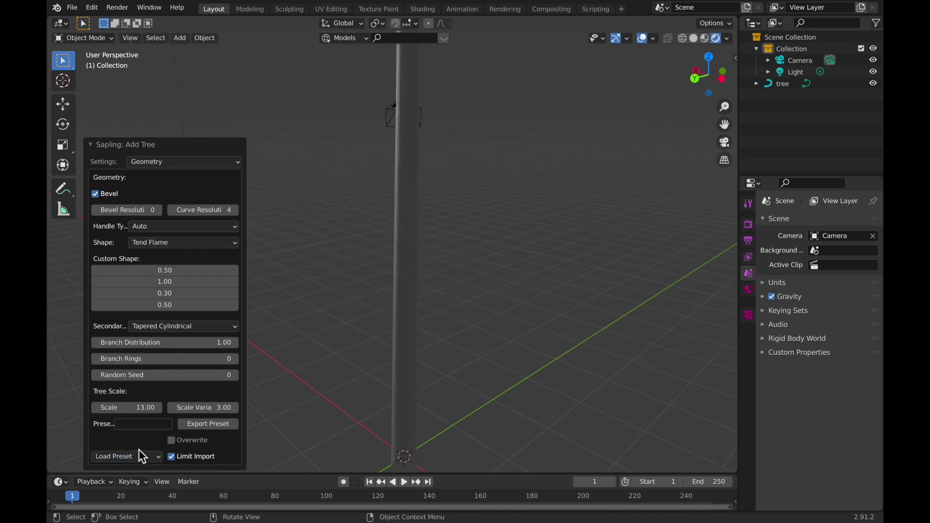
click(139, 455)
click(139, 408)
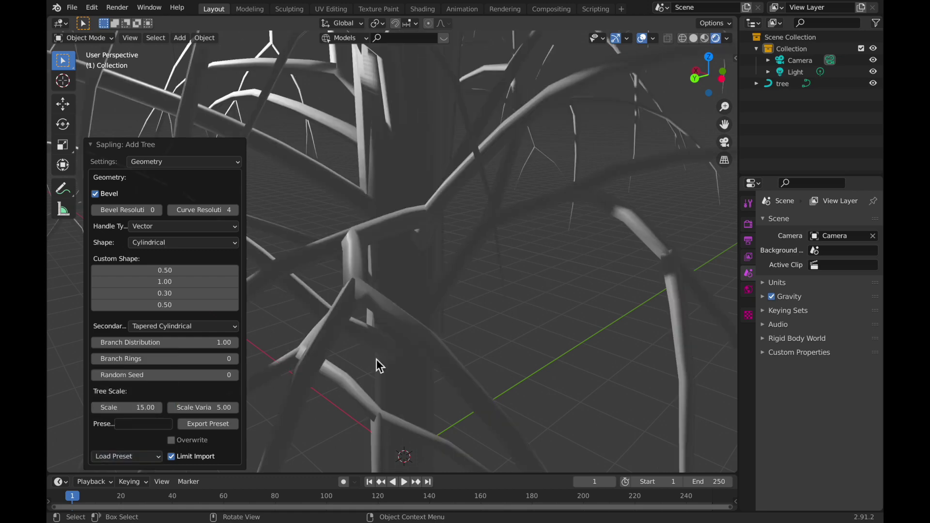
- Load the small_pine preset, compare it with weeping_willow, and return to small_pine
click(121, 458)
click(135, 362)
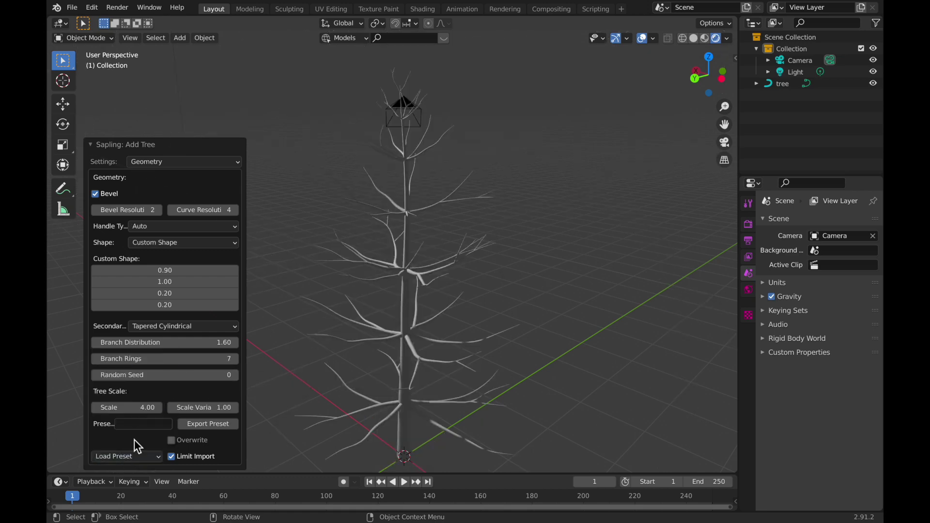
click(135, 456)
click(139, 351)
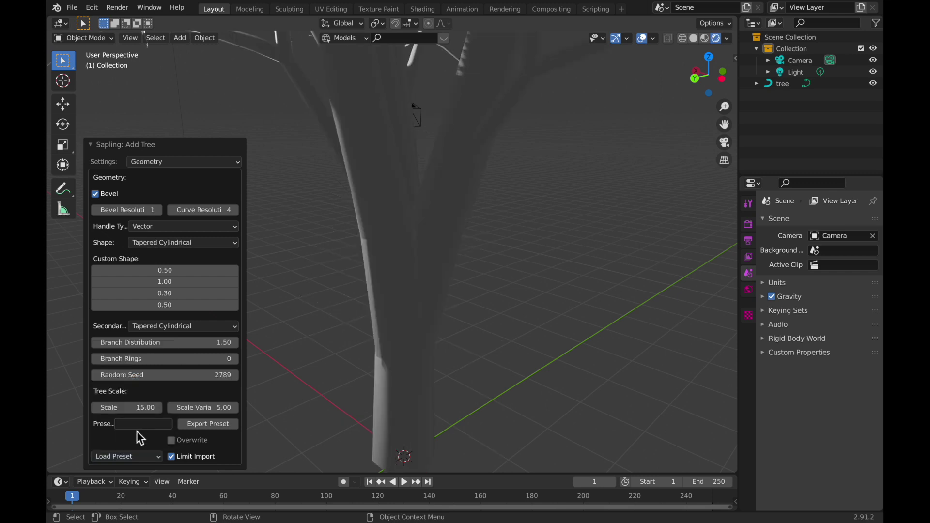
click(138, 457)
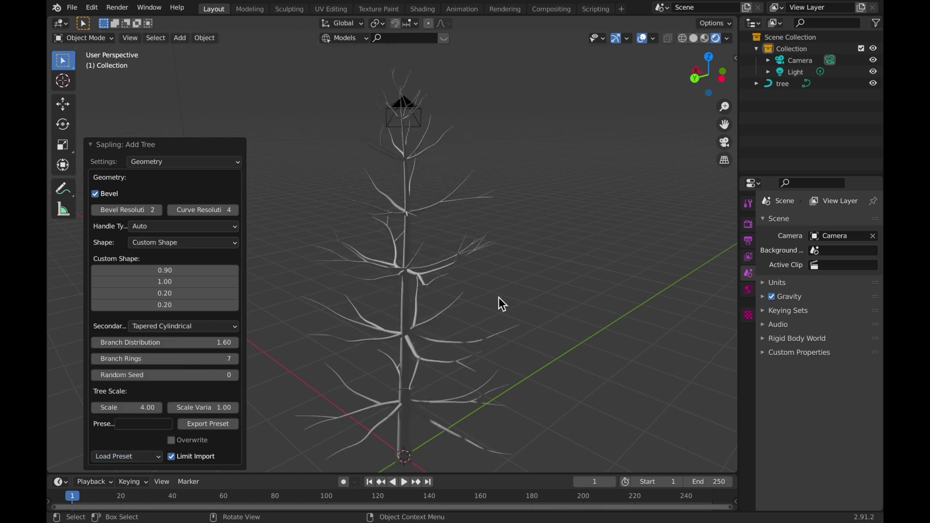
- Set the tree's custom shape values to 0.01, 0.98, 0.01 and 0.96, Branch Distribution to 1.58 and Branch Rings to 0
shift+scroll(502, 214, down, 4)
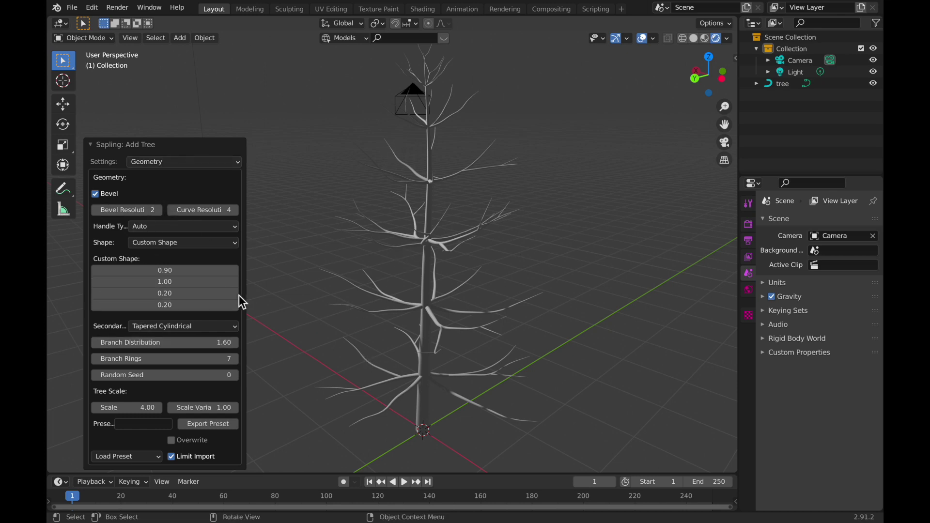
drag(165, 270, 165, 306)
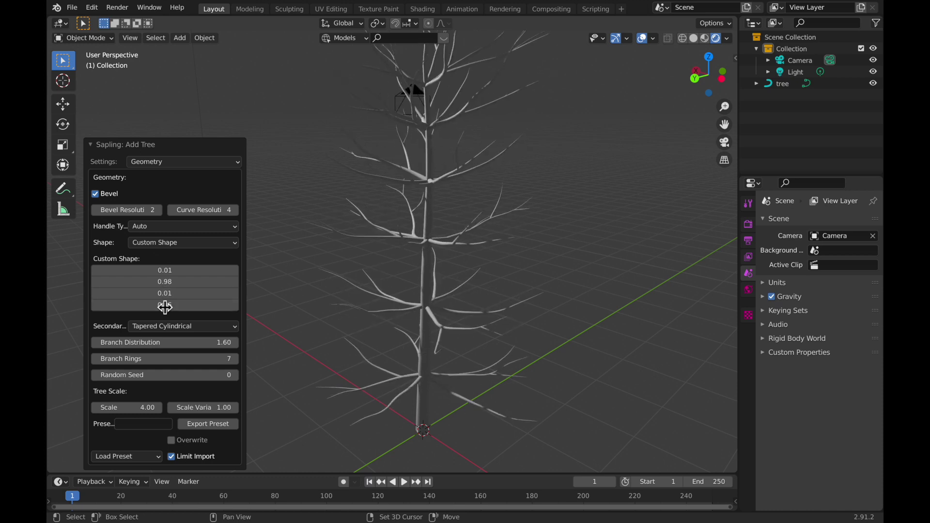
scroll(603, 196, down, 3)
scroll(601, 196, up, 3)
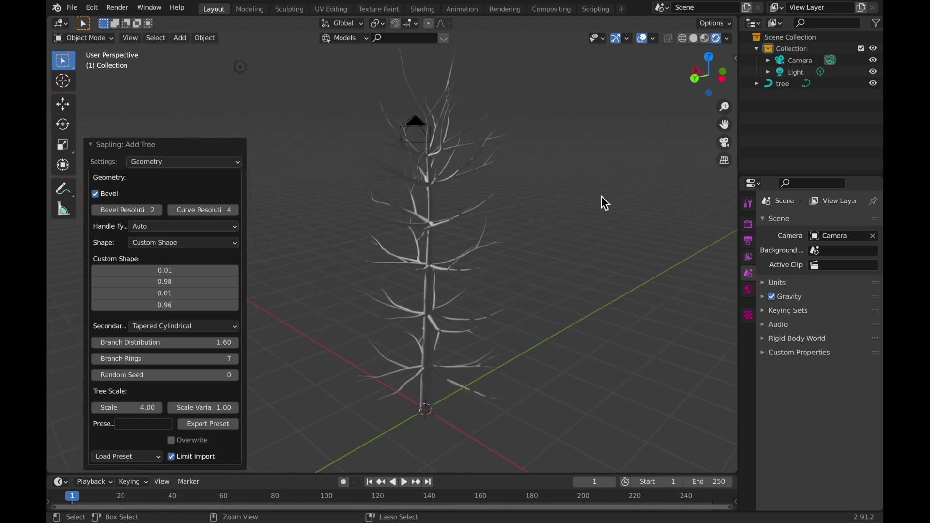
drag(167, 346, 128, 368)
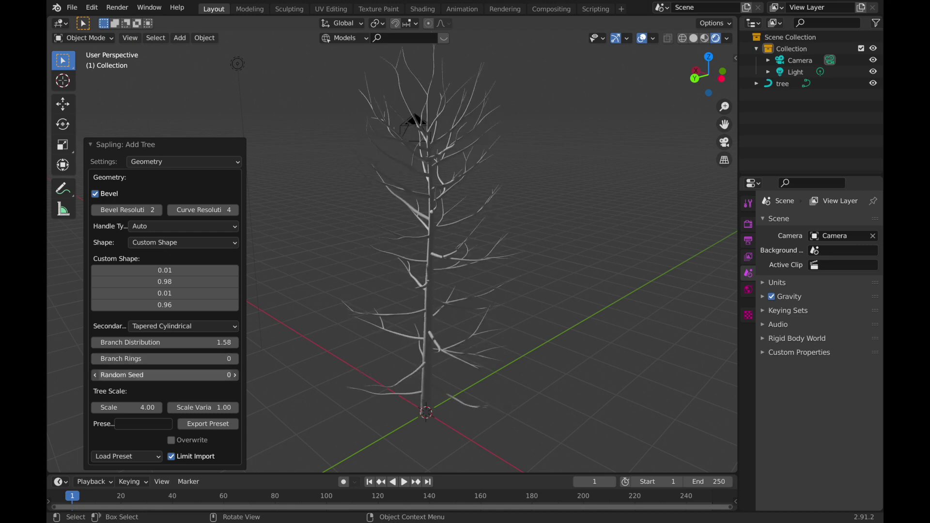
- Set the tree's Random Seed to 4, its scale to 4.96 and its scale variation to 1.48
click(235, 376)
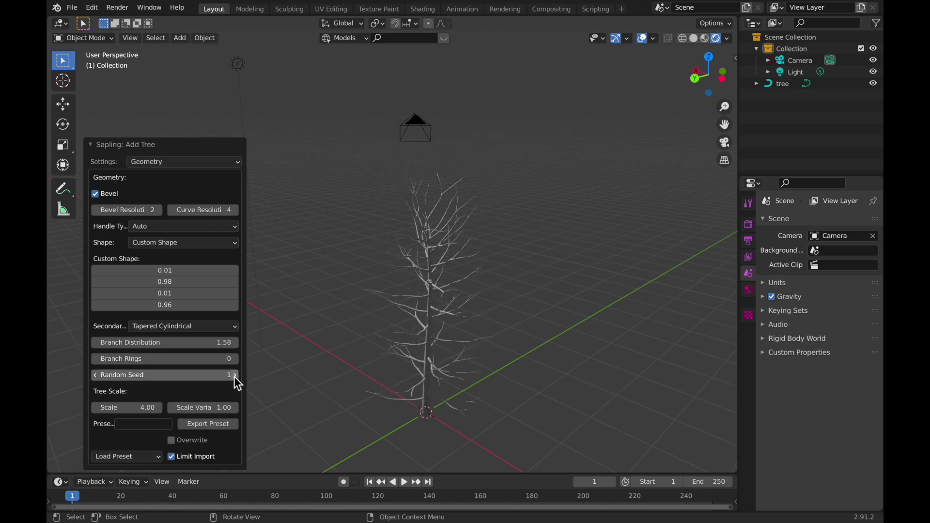
click(234, 376)
click(233, 376)
double_click(233, 376)
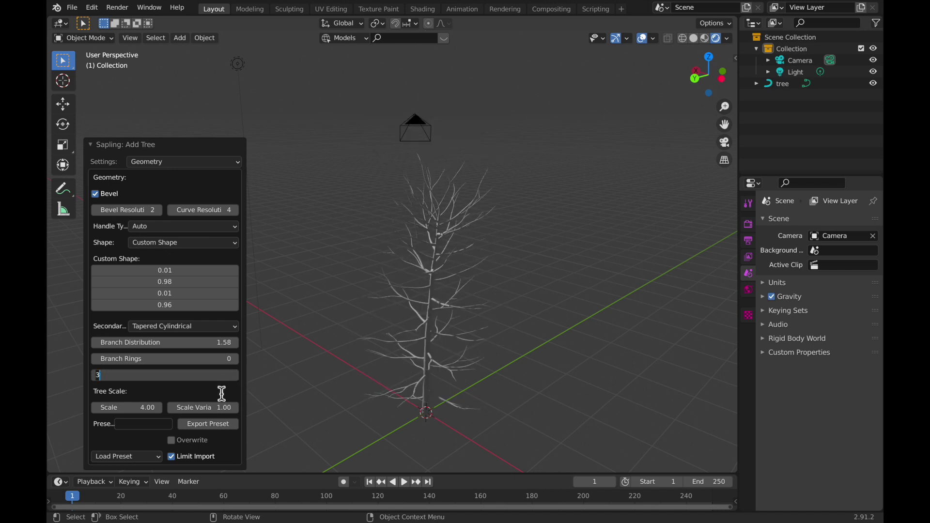
click(222, 394)
click(234, 378)
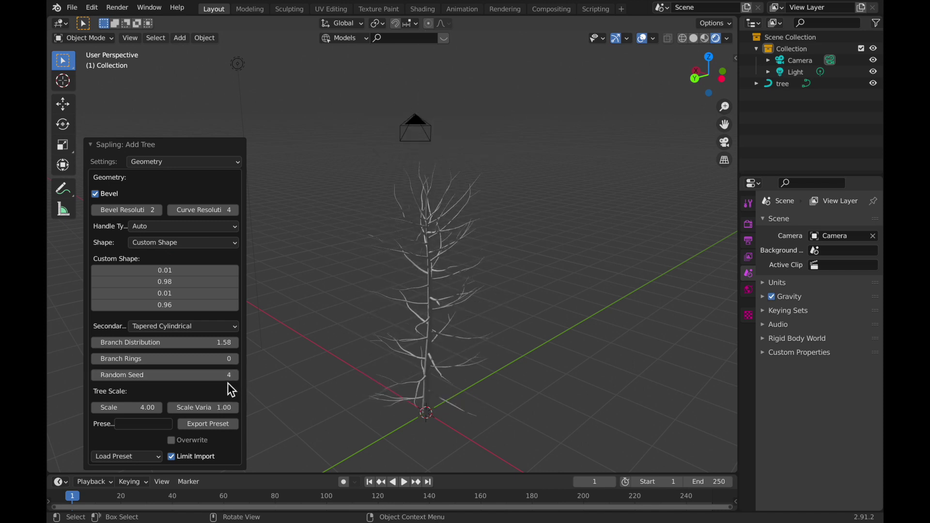
shift+scroll(451, 343, down, 3)
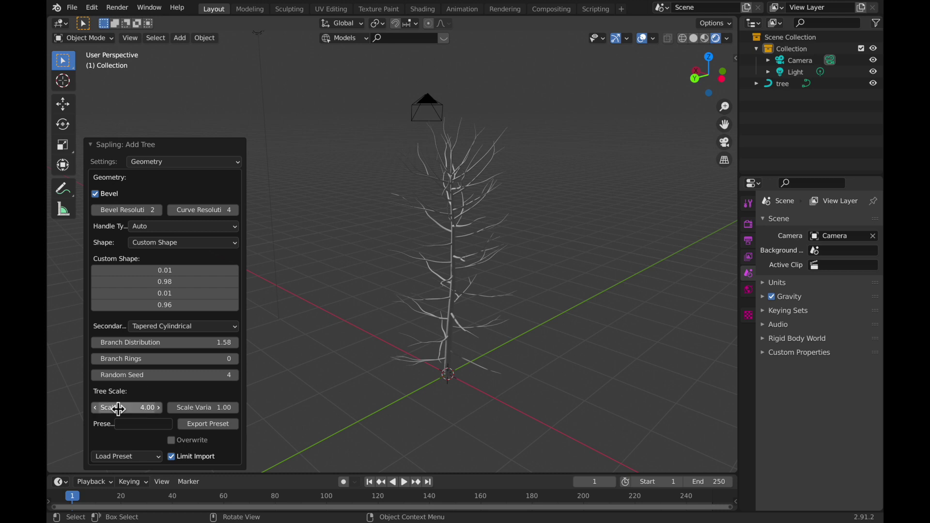
drag(119, 410, 206, 407)
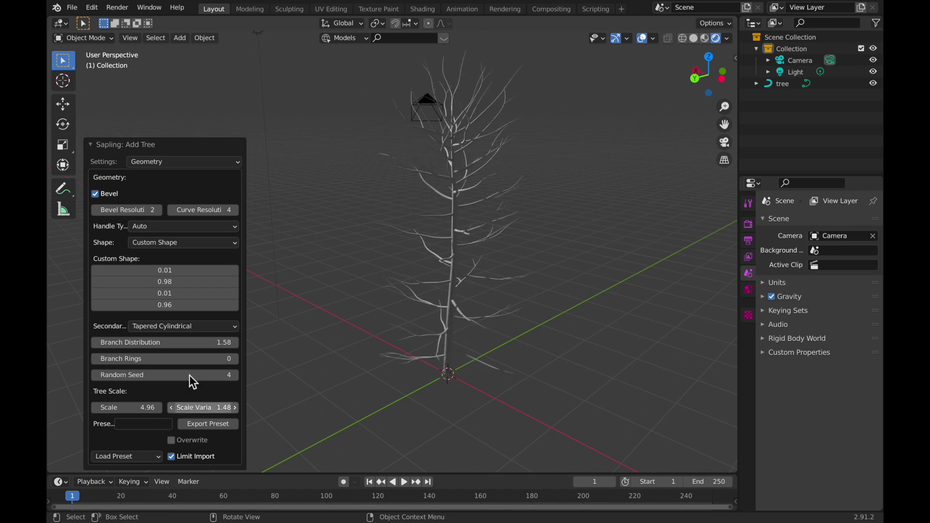
- Show leaves on the tree, with the leaf count set to 420 and the leaf rotation to 139.12
click(156, 160)
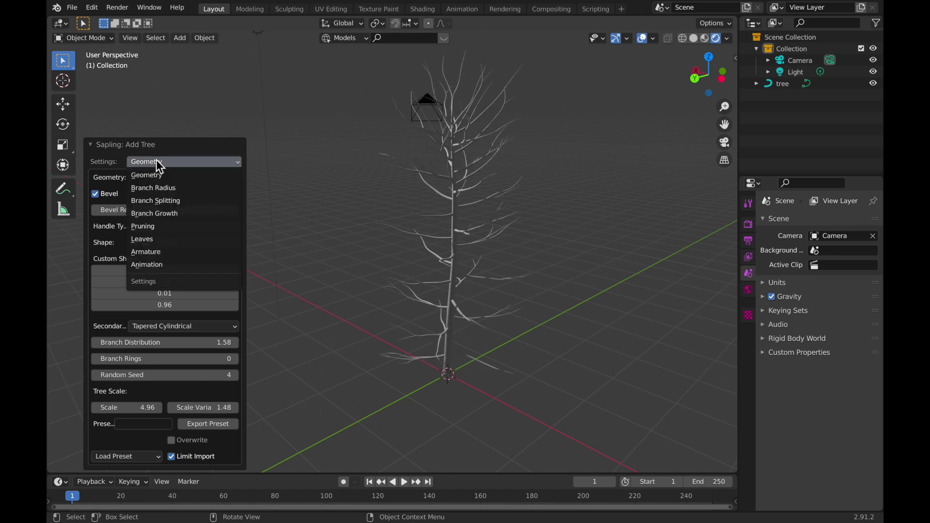
click(154, 239)
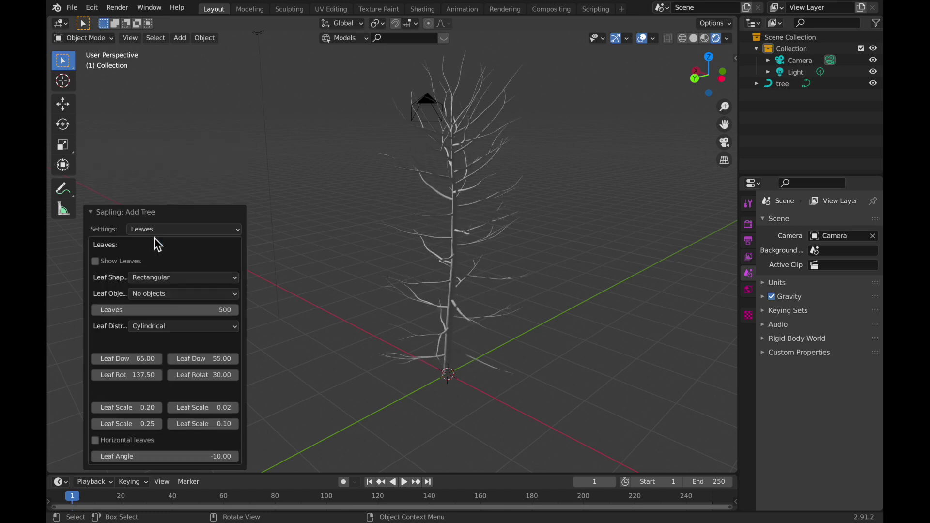
click(100, 263)
middle_drag(503, 241, 515, 281)
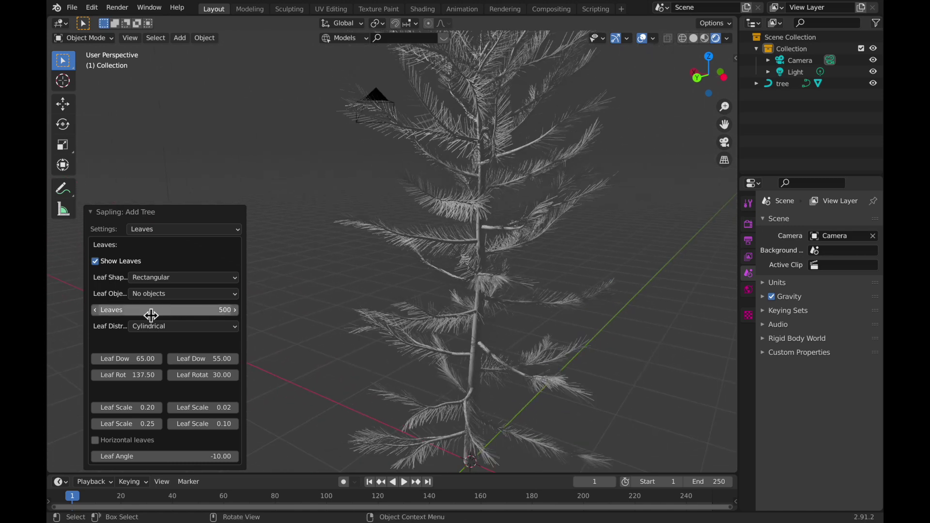
drag(151, 315, 139, 315)
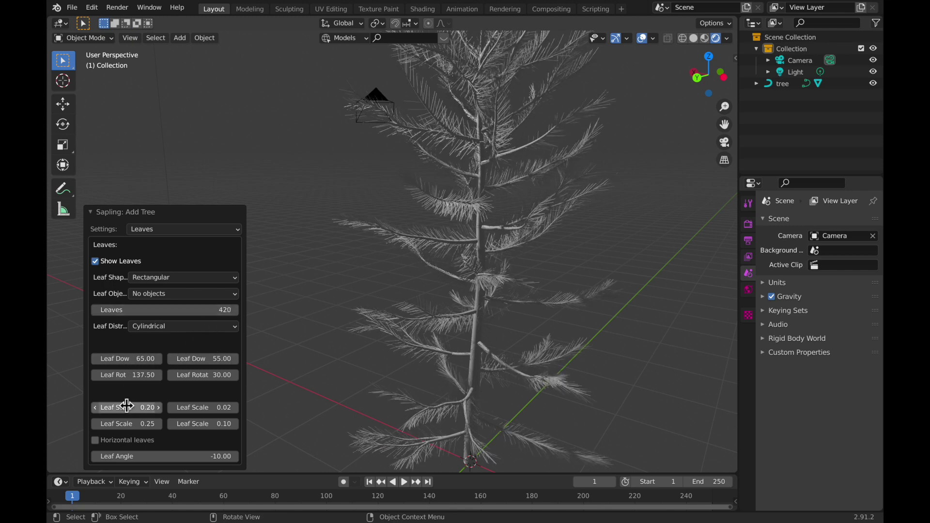
drag(135, 375, 139, 375)
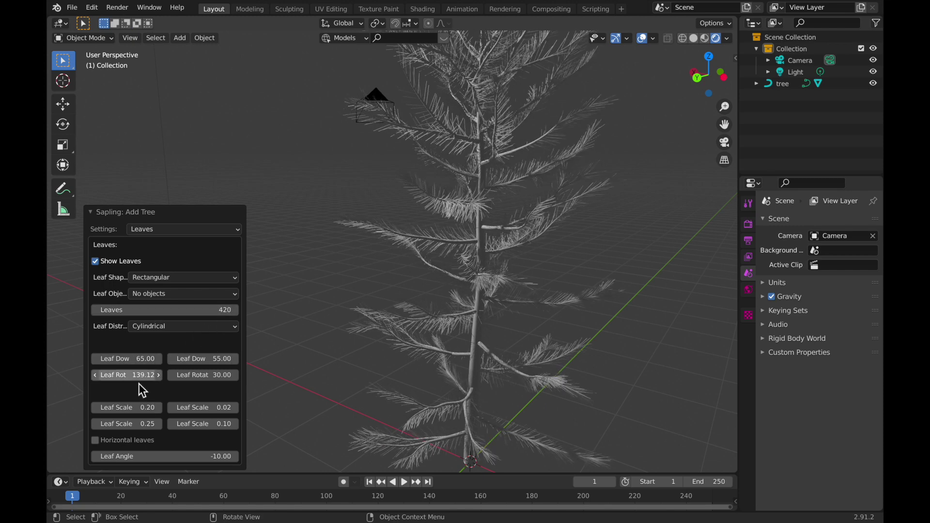
- Review the Branch Radius, Branch Splitting and Pruning settings of the Sapling tree
click(161, 226)
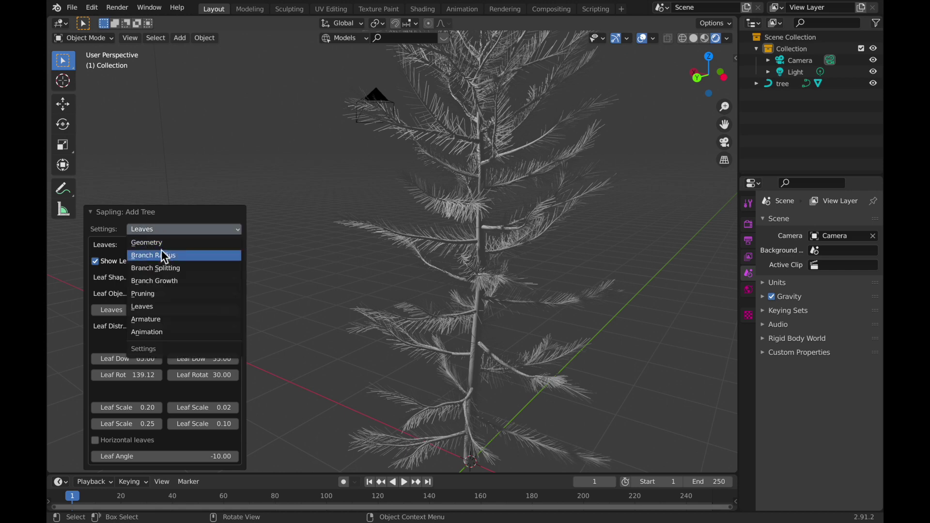
click(161, 254)
click(162, 246)
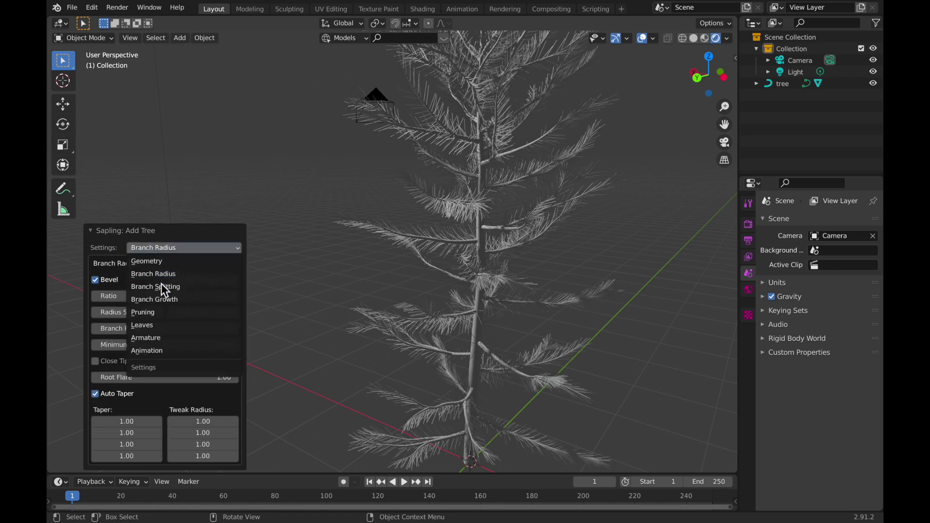
click(162, 285)
click(179, 73)
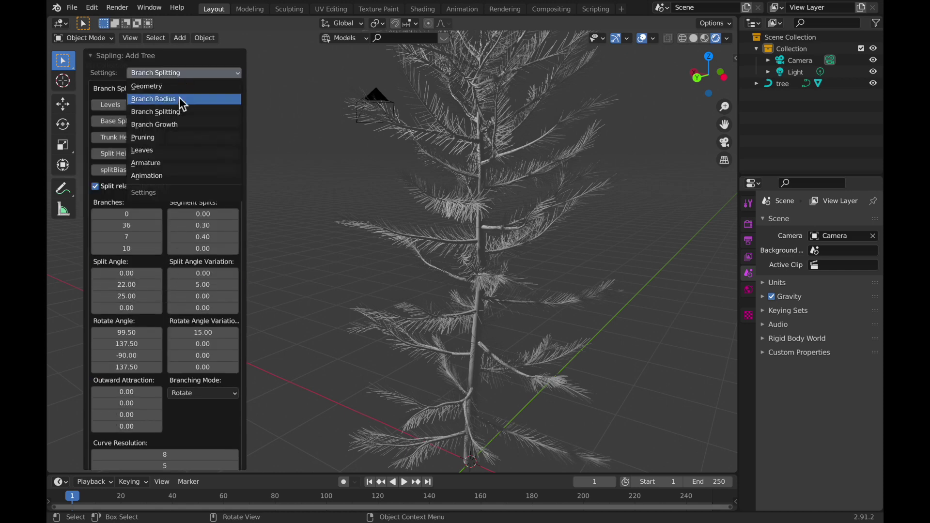
click(176, 139)
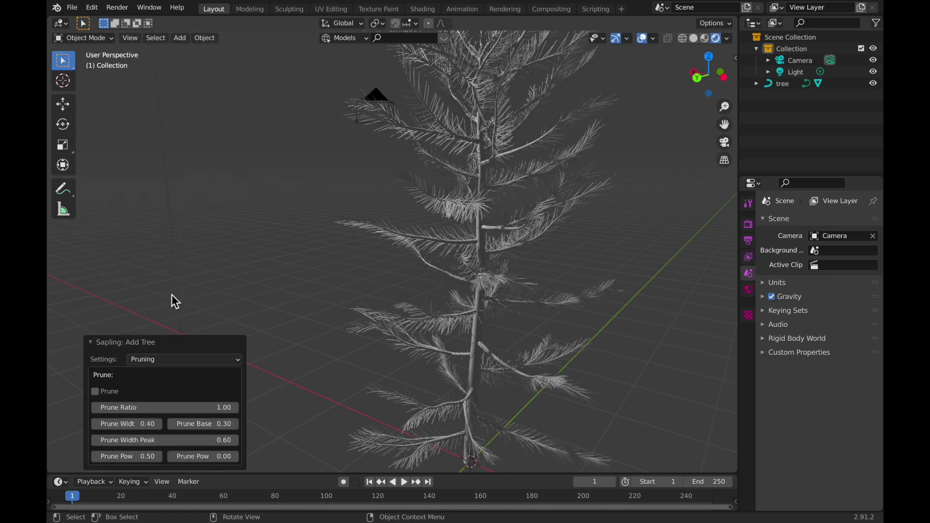
- Inspect the leaves and the branch structure as separate objects by selecting each in turn
scroll(494, 278, down, 5)
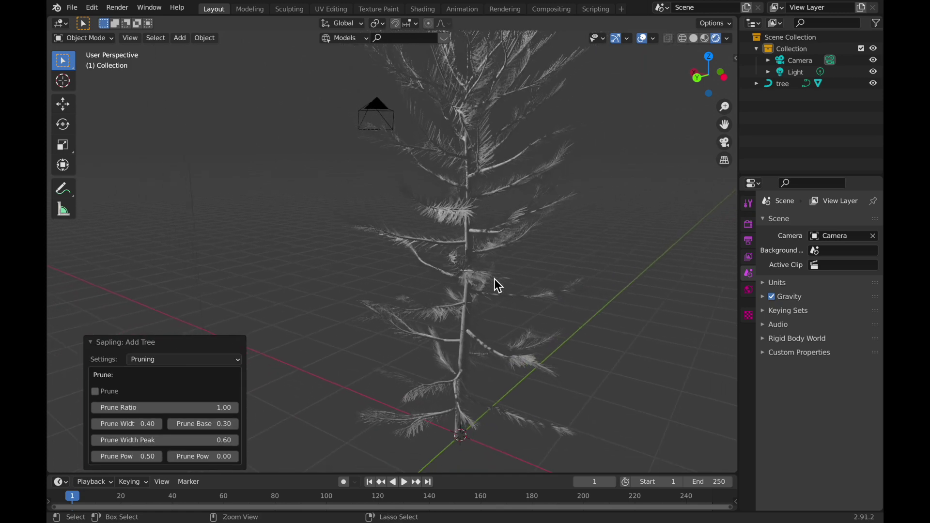
click(444, 292)
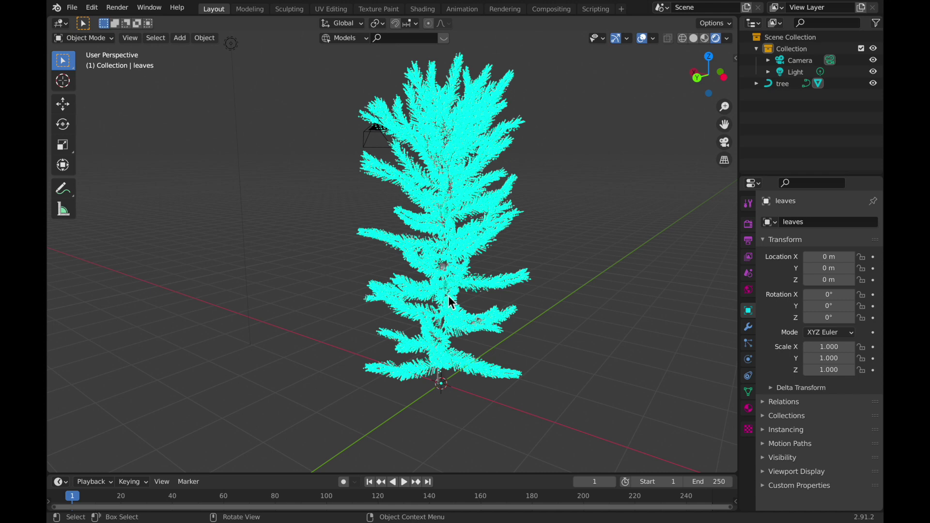
click(470, 300)
key(q)
click(475, 300)
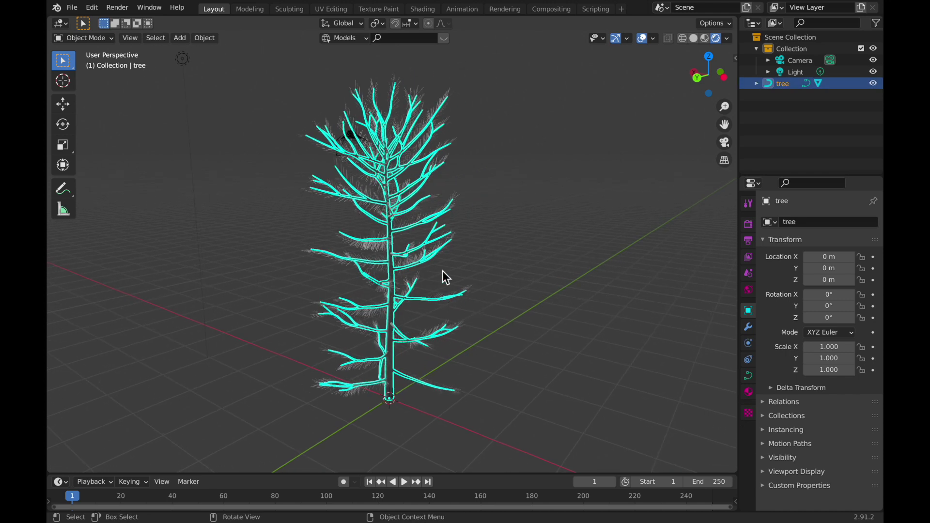
scroll(531, 238, up, 4)
click(456, 274)
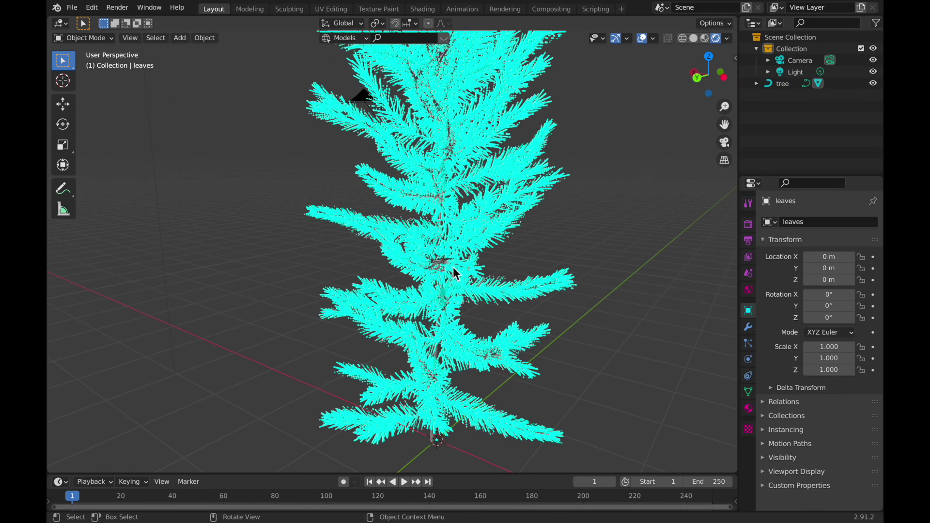
click(449, 207)
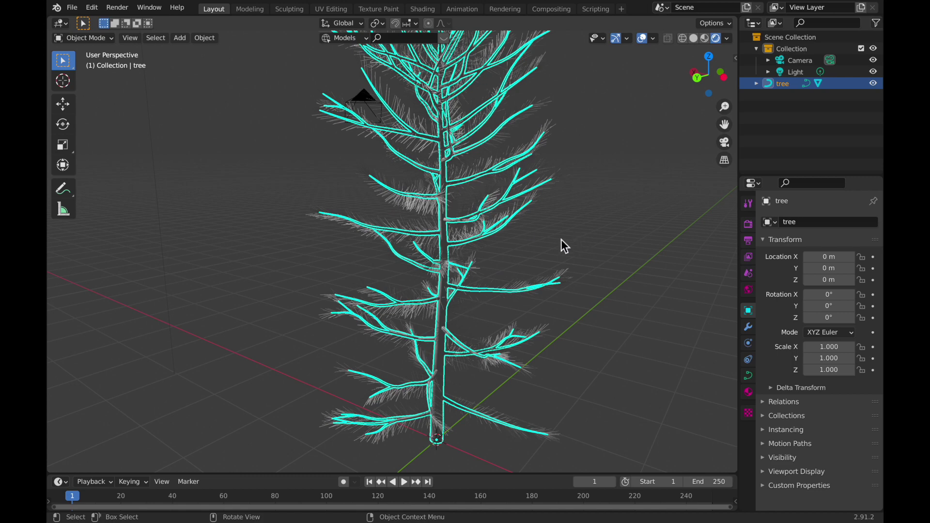
- Try moving the tree and the leaves on their own, restoring each to its original location
key(g)
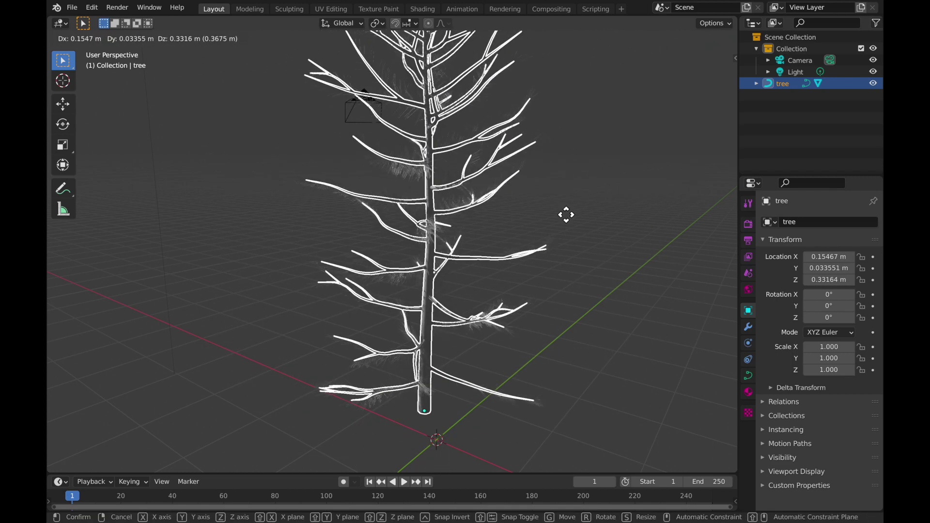
key(Escape)
click(630, 246)
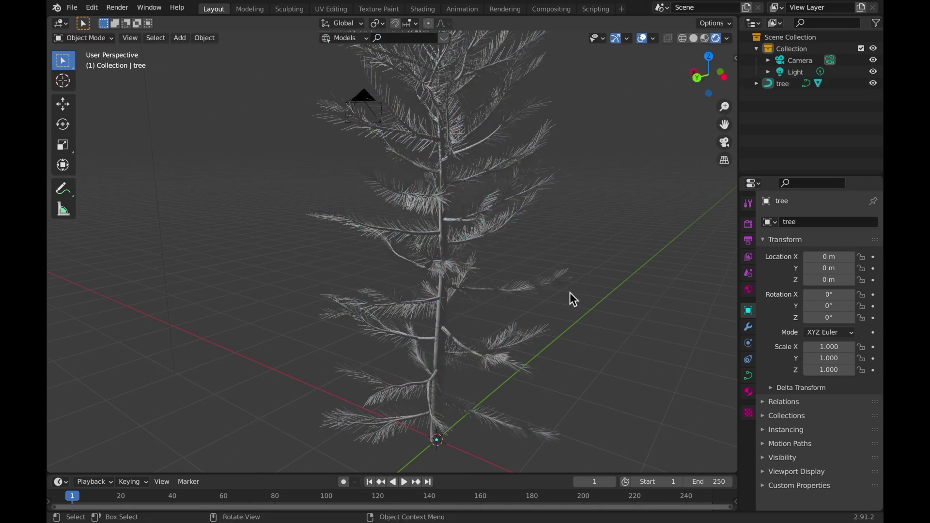
click(446, 332)
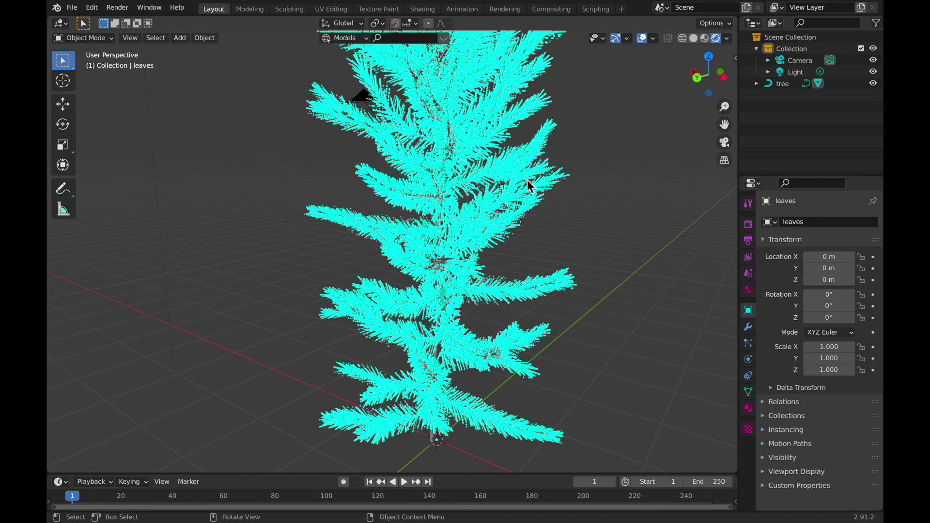
key(g)
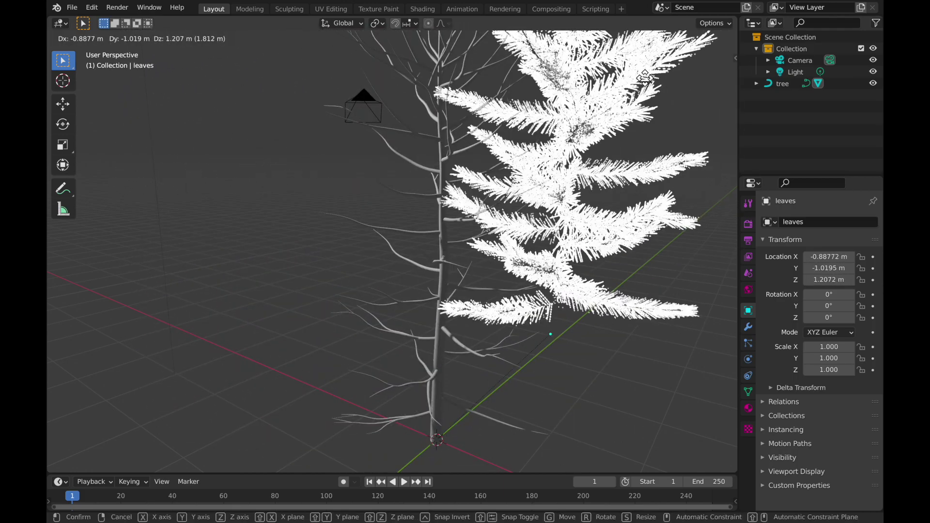
click(642, 79)
key(alt+g)
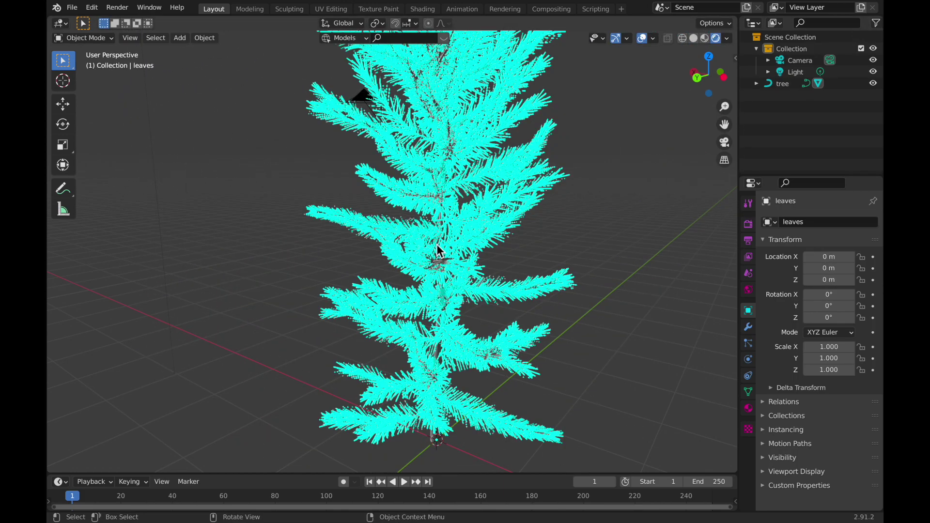
click(431, 271)
click(551, 232)
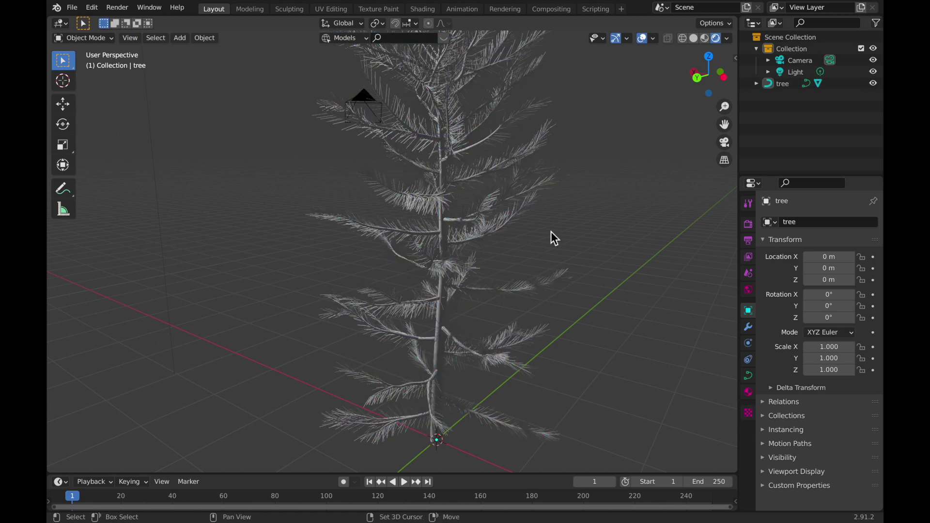
- Delete the tree together with its leaves from the scene
shift+scroll(549, 231, up, 2)
ctrl+scroll(549, 230, down, 5)
drag(378, 235, 479, 335)
middle_drag(479, 335, 513, 256)
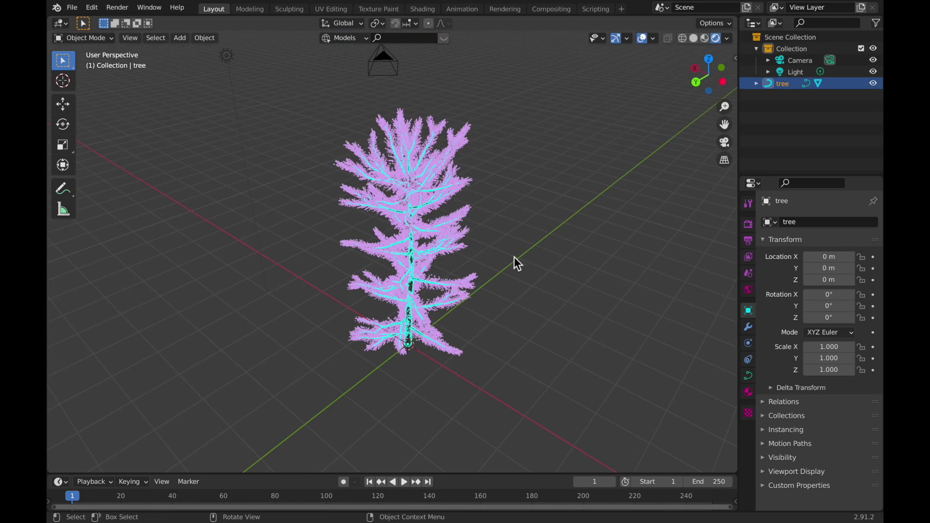
key(x)
click(513, 256)
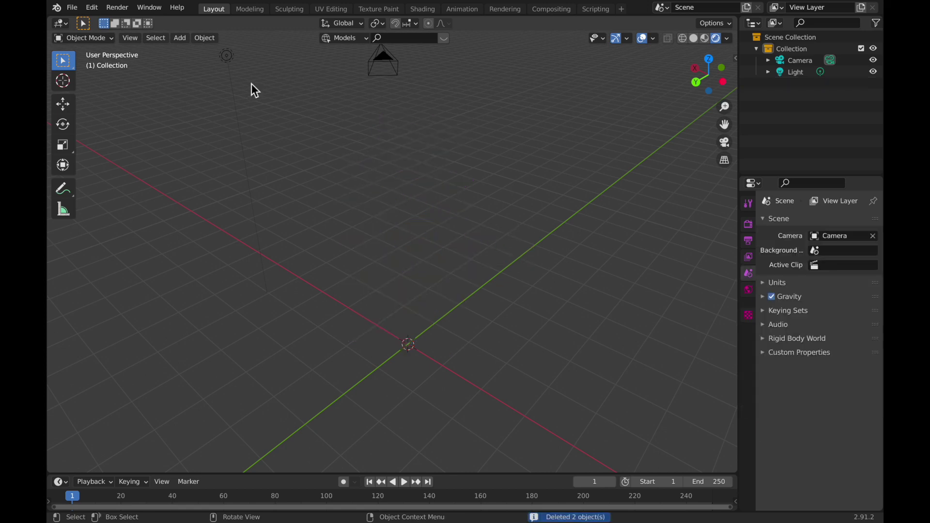
- Search the add-ons in Preferences for "honk" and for "land", and close Preferences
click(92, 7)
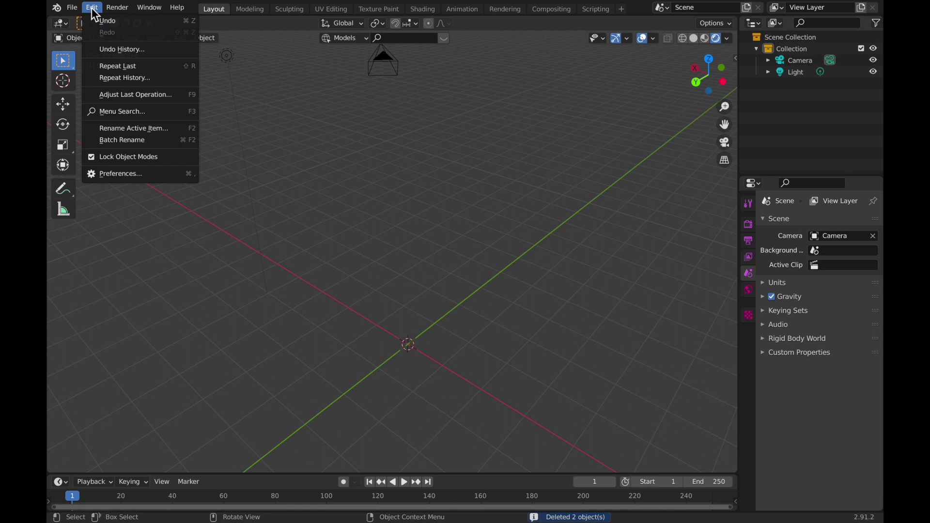
click(131, 173)
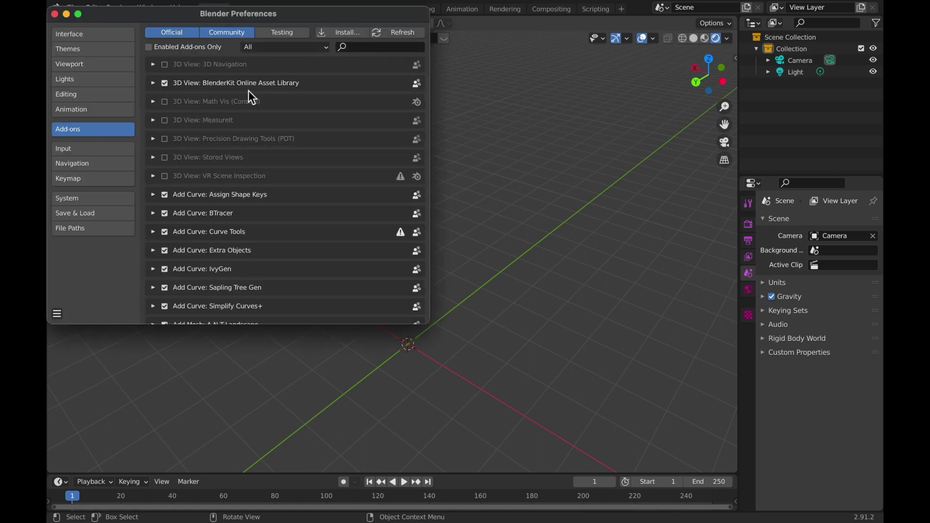
click(354, 50)
text(honke)
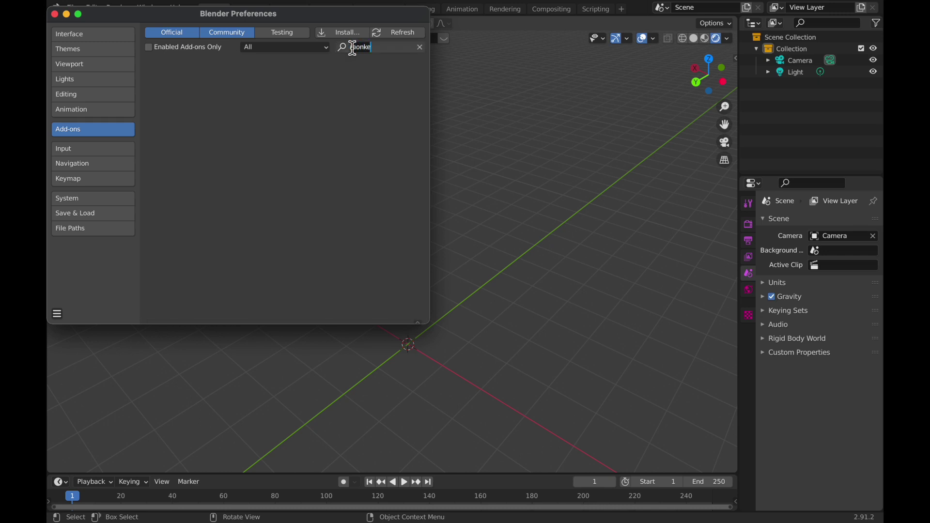
key(Escape)
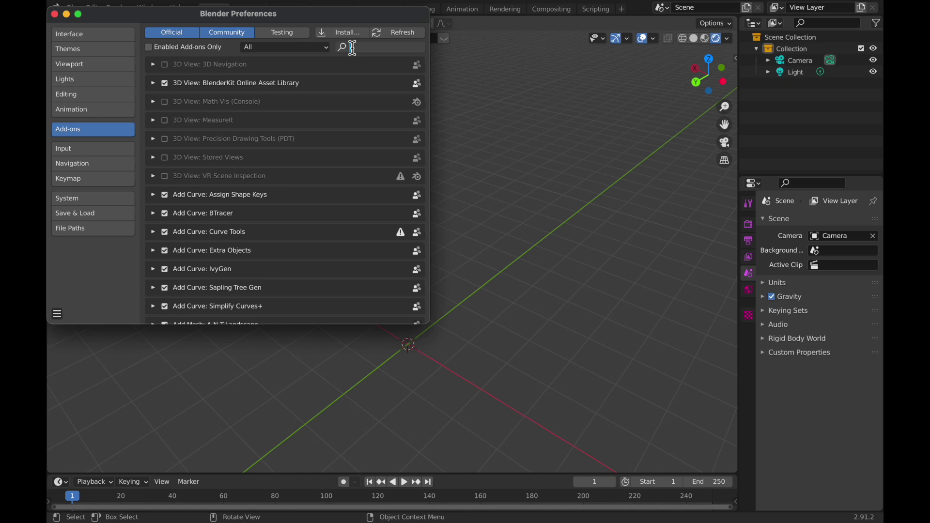
text(land)
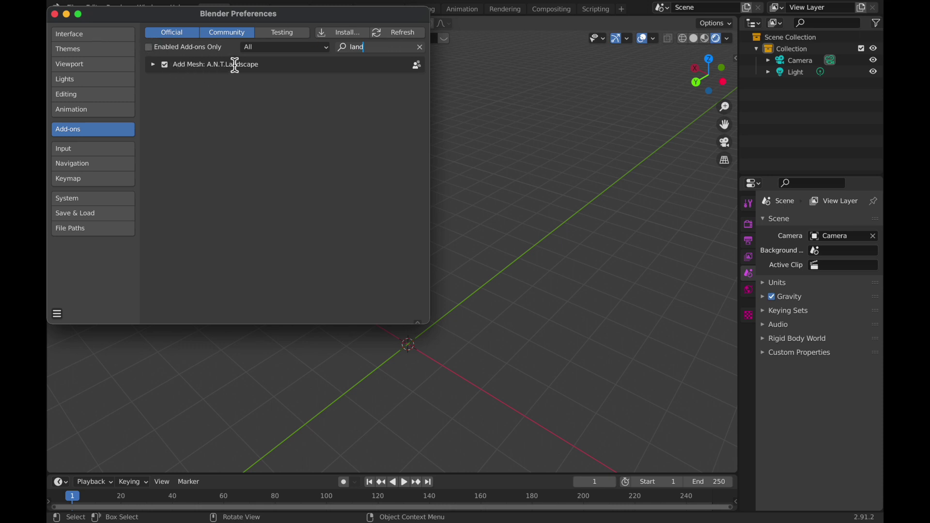
click(54, 14)
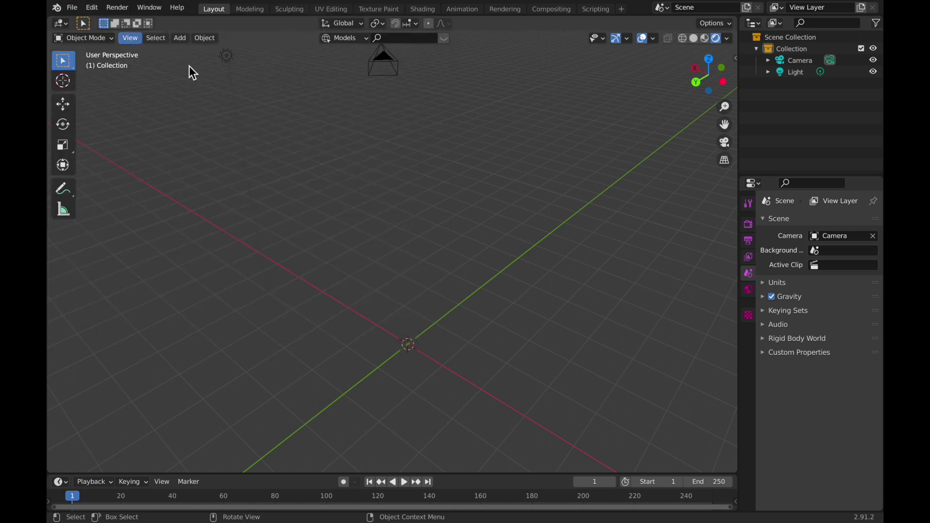
- Add a Landscape mesh to the scene and frame it in the viewport
key(shift+a)
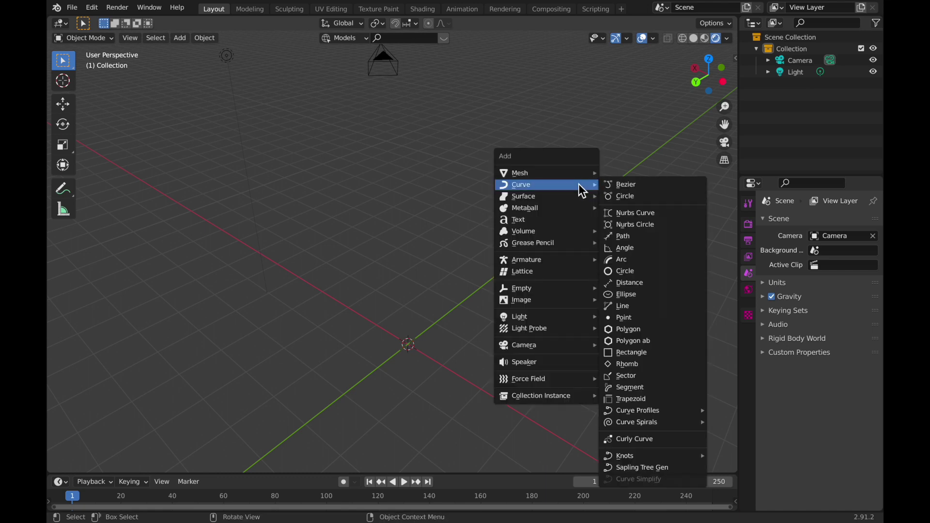
mouse_move(566, 175)
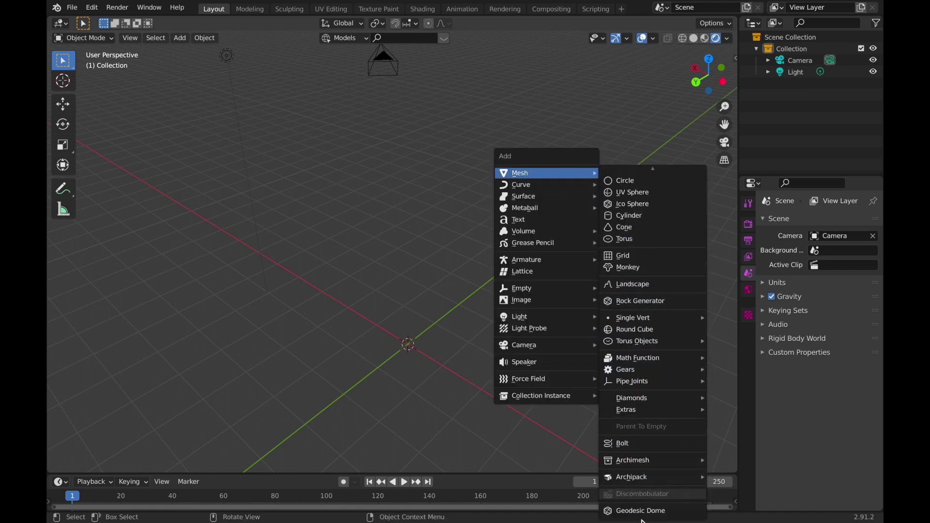
scroll(634, 514, down, 1)
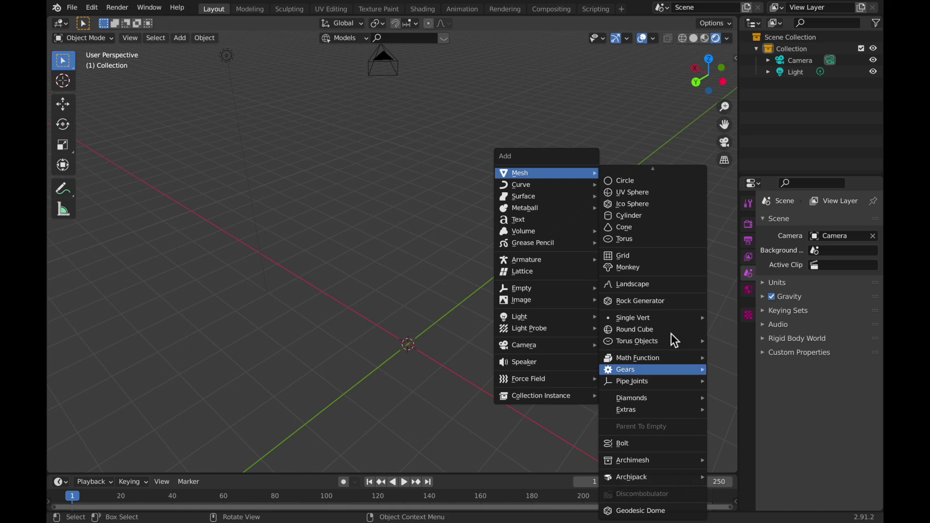
click(649, 285)
key(q)
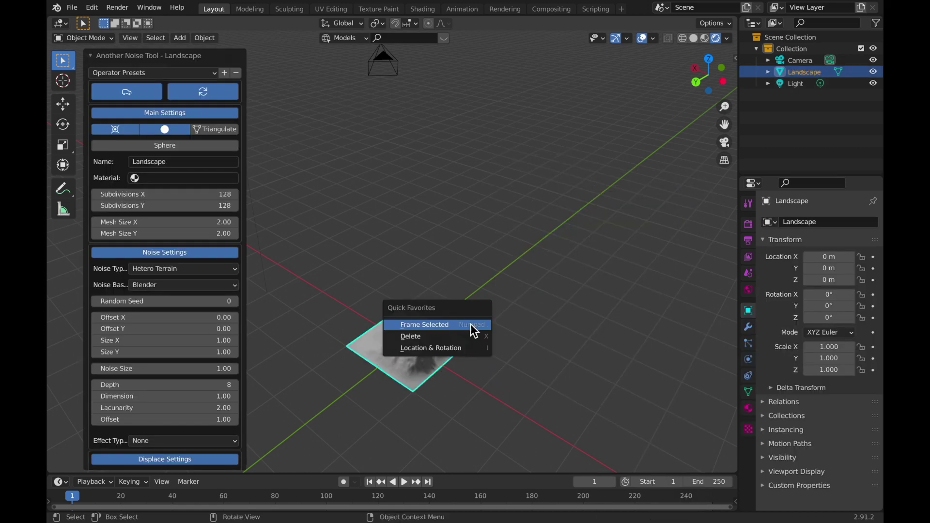
click(471, 324)
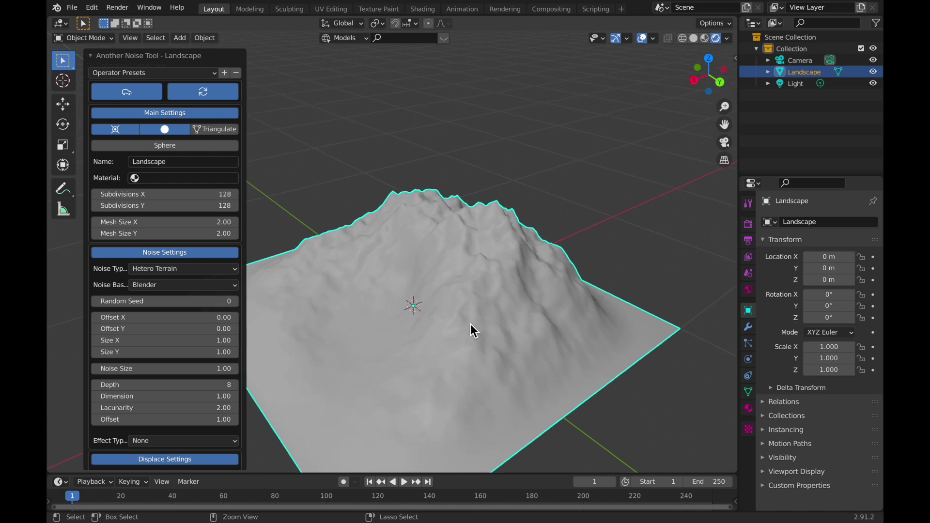
ctrl+middle_drag(470, 331, 472, 349)
- Toggle the landscape's automatic refresh off and back on, disable its smooth shading and enable triangulation
click(142, 89)
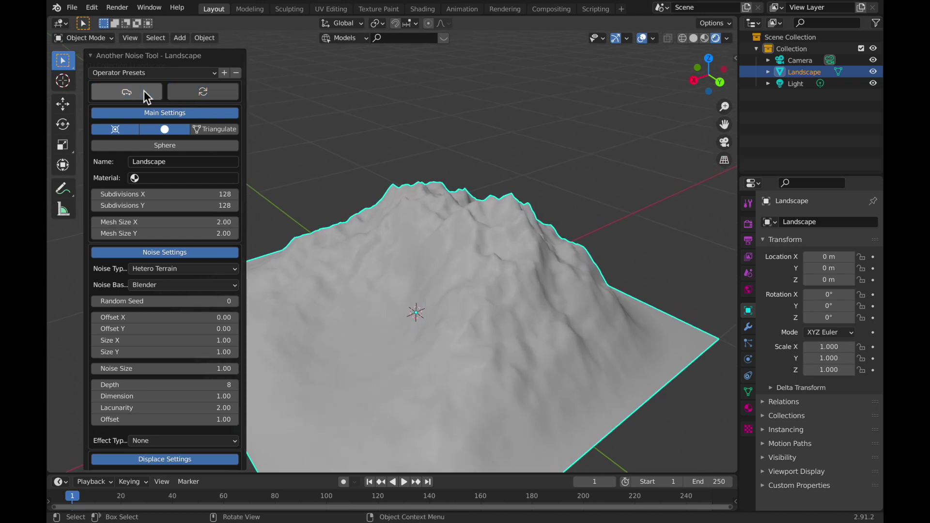
click(142, 89)
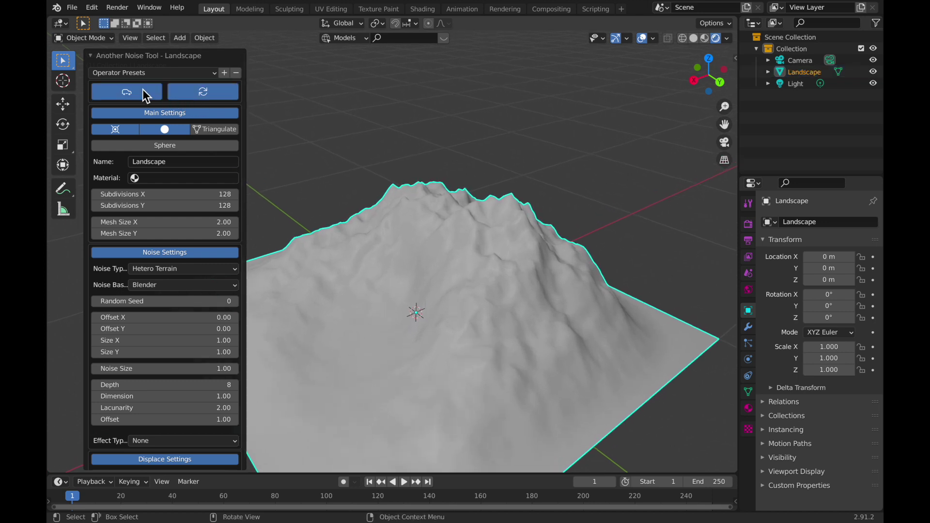
click(177, 135)
click(173, 130)
shift+middle_drag(394, 181, 416, 185)
click(106, 128)
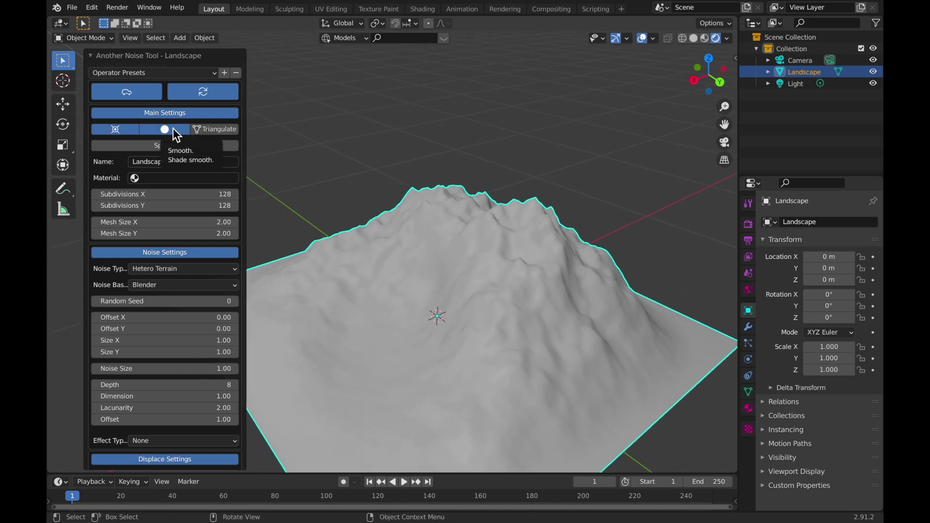
- Compare smooth and flat shading on the triangulated landscape, leave it flat, and turn triangulation off
click(199, 130)
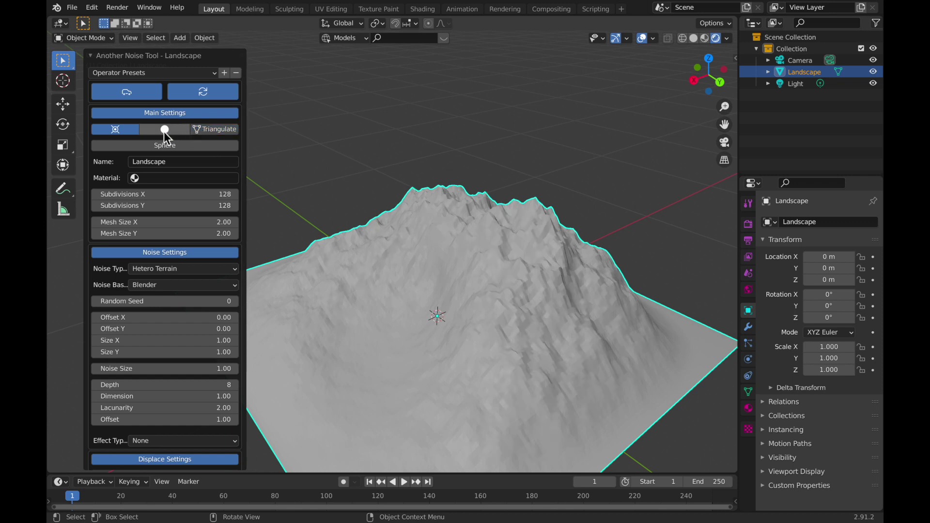
click(190, 130)
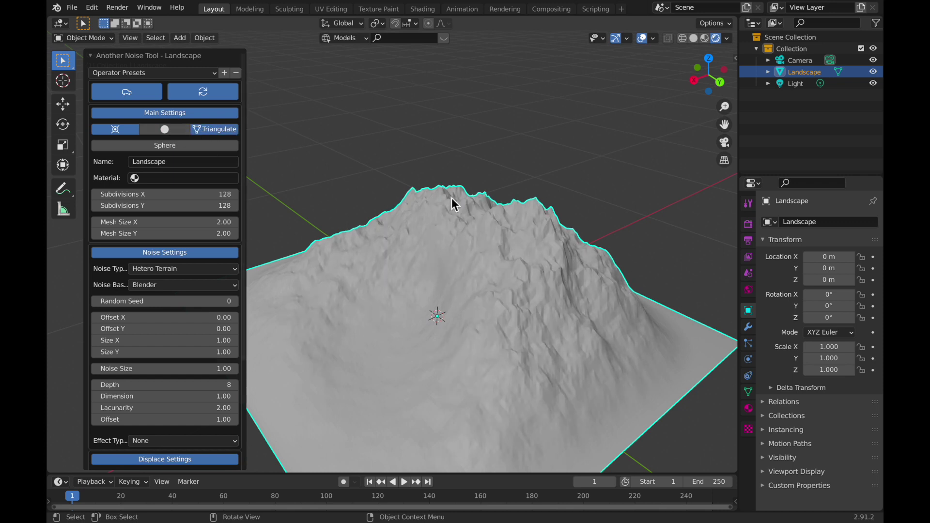
scroll(552, 269, up, 8)
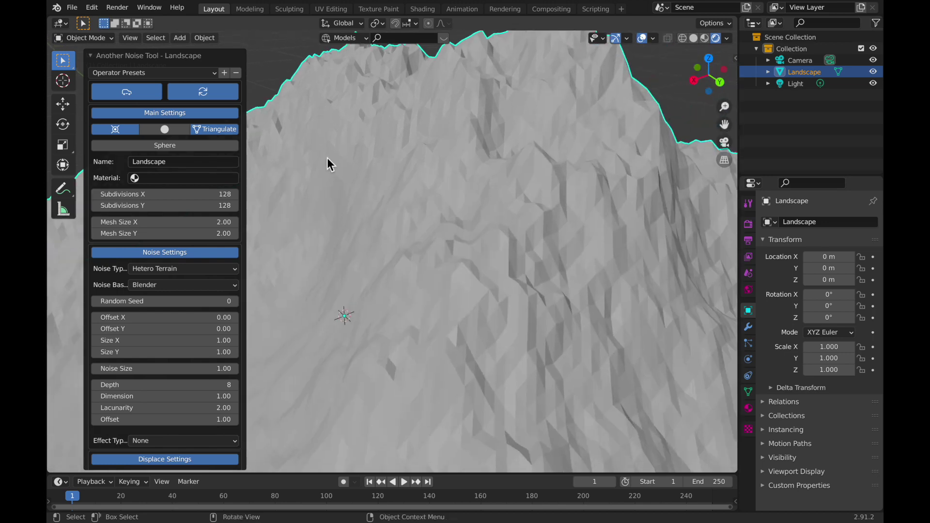
click(213, 130)
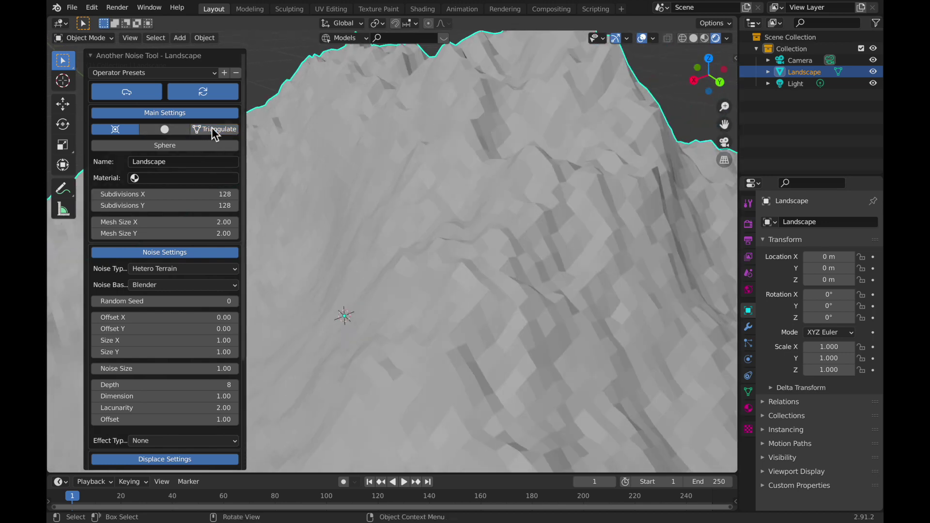
- Enable triangulation on the landscape and set Subdivisions X to 144 and Mesh Size X to 3.26
click(214, 130)
scroll(567, 236, down, 4)
ctrl+scroll(568, 237, down, 2)
drag(156, 194, 177, 193)
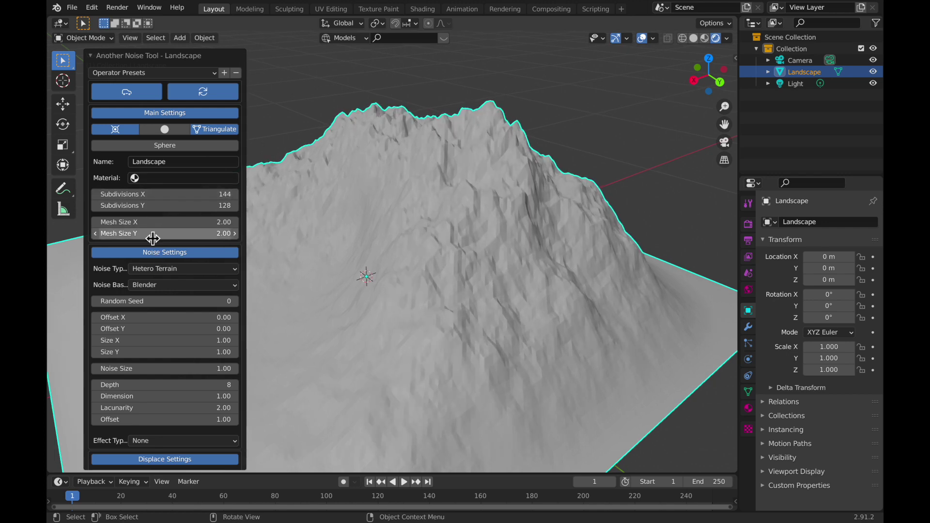
drag(152, 221, 213, 222)
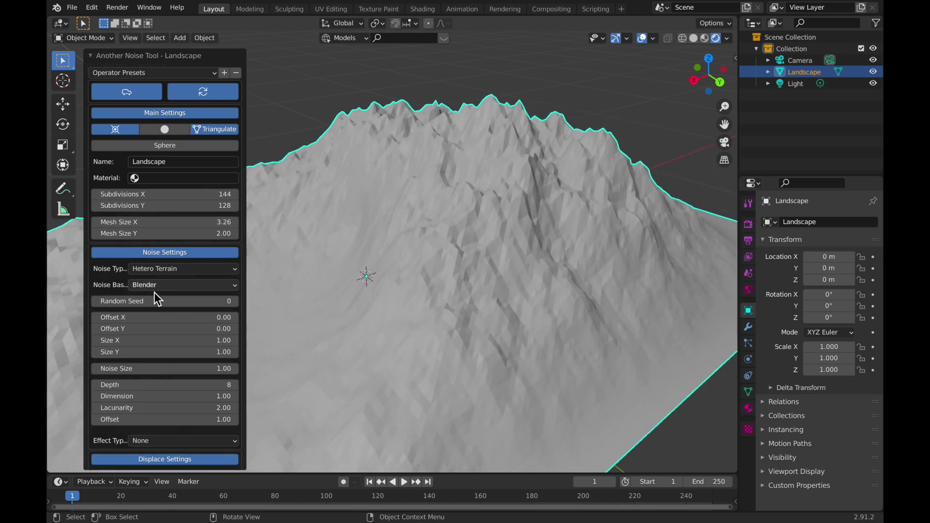
- Set the landscape noise's Offset X to 0.18, Offset Y to 0.96 and Size X to 2.62
drag(151, 317, 214, 329)
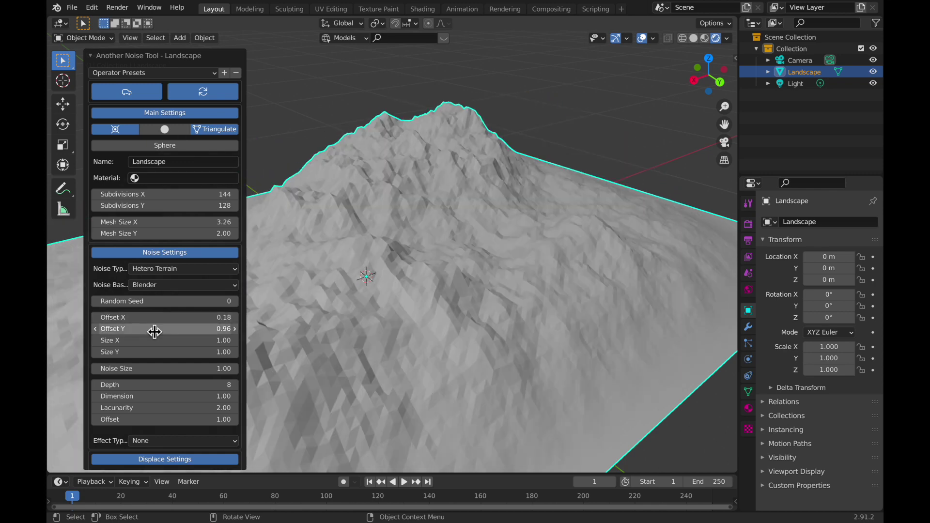
drag(155, 340, 477, 259)
middle_drag(477, 259, 407, 279)
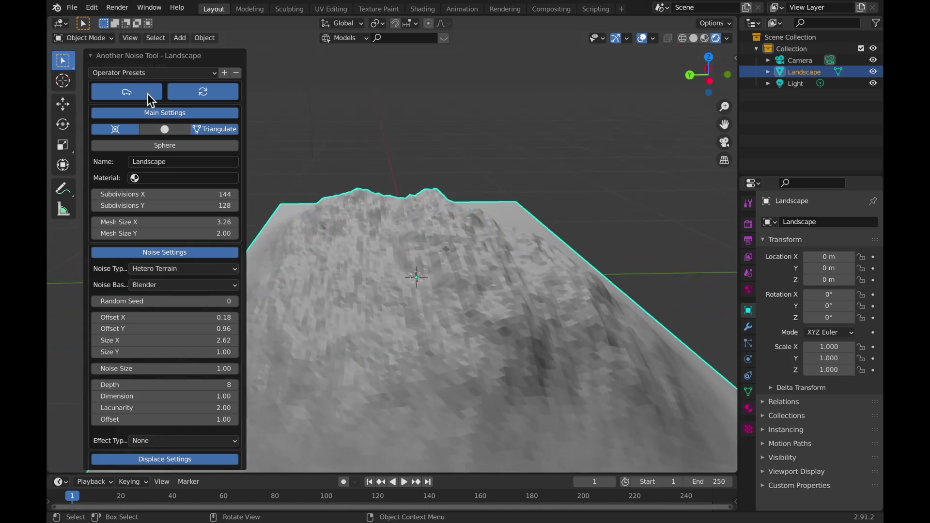
- Apply the Abstract operator preset to the landscape and inspect the resulting shape from other angles
click(179, 72)
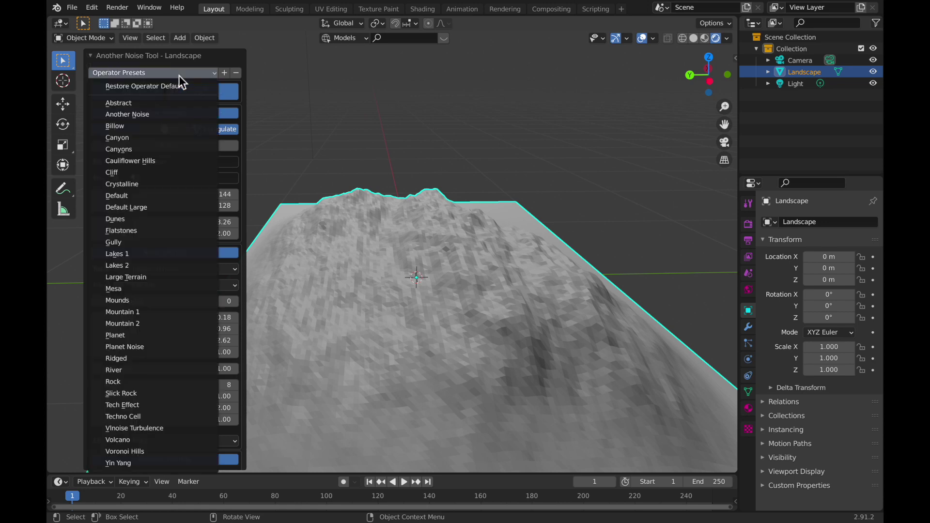
click(178, 103)
ctrl+scroll(427, 164, down, 10)
scroll(428, 165, left, 10)
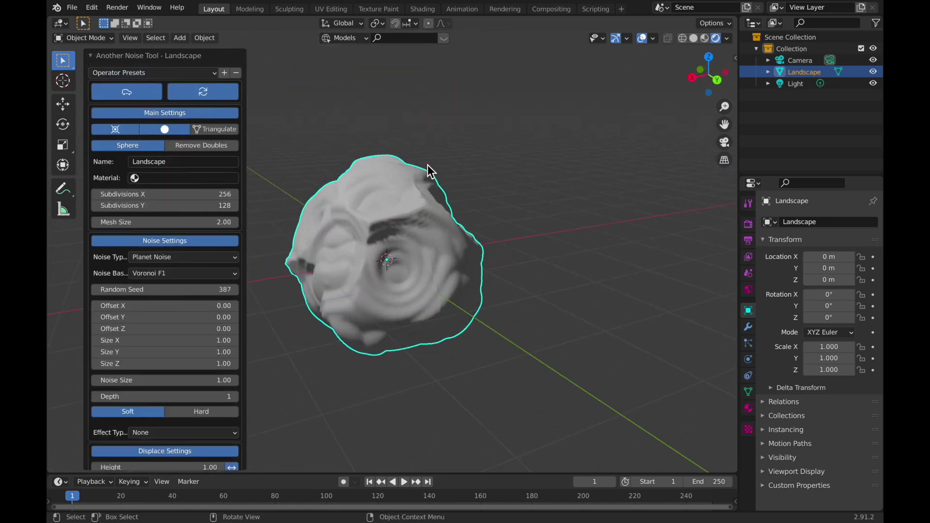
ctrl+scroll(427, 164, up, 3)
scroll(429, 172, up, 2)
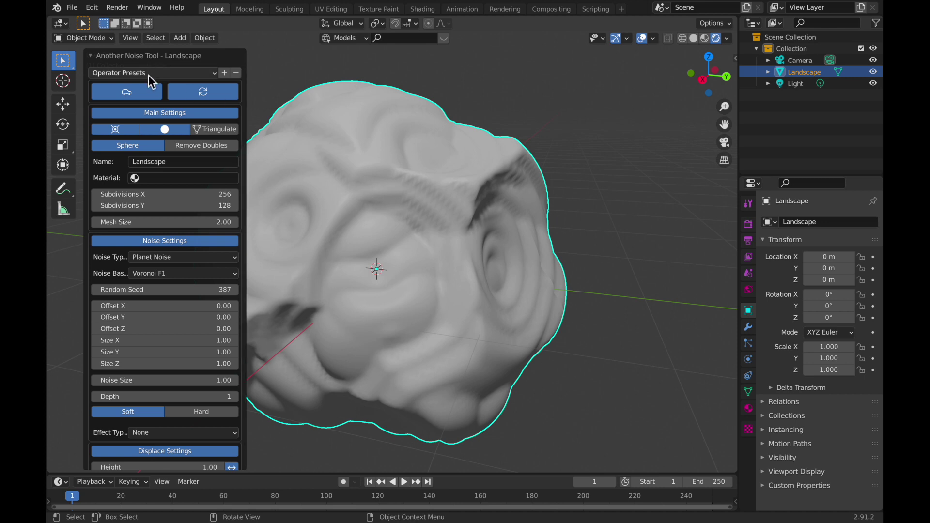
- Apply the Another Noise preset to the landscape, inspect it, and replace it with the Canyons preset
click(148, 74)
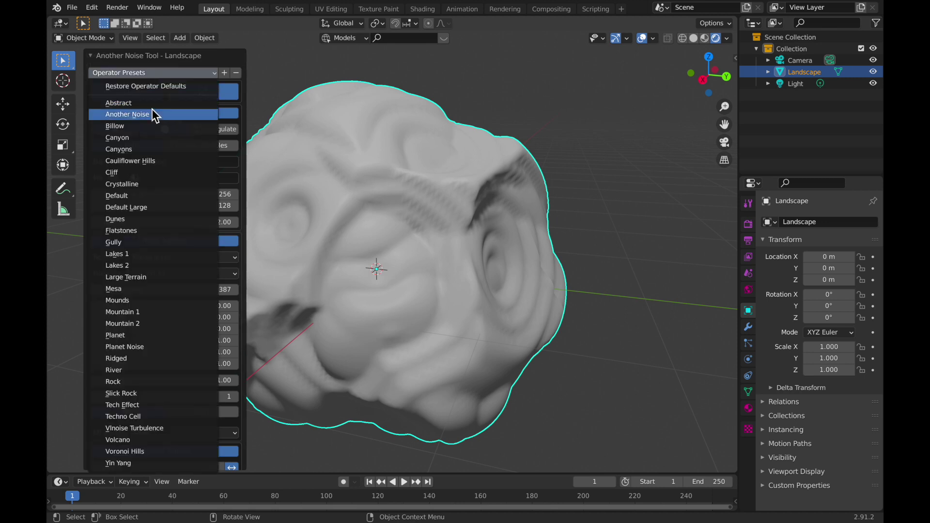
click(152, 111)
middle_drag(627, 187, 187, 16)
scroll(563, 205, up, 3)
click(146, 70)
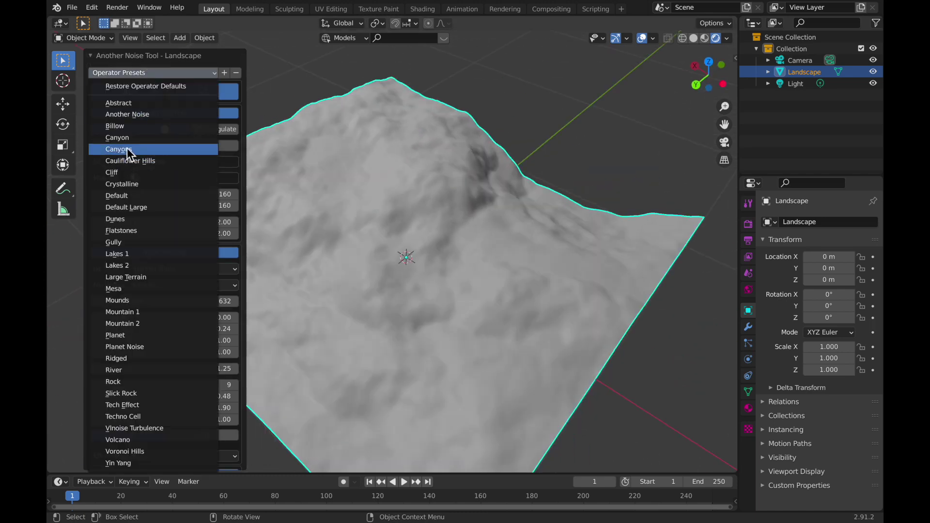
click(127, 147)
- Try the Canyon preset on the landscape and replace it with the Cauliflower Hills preset
click(160, 71)
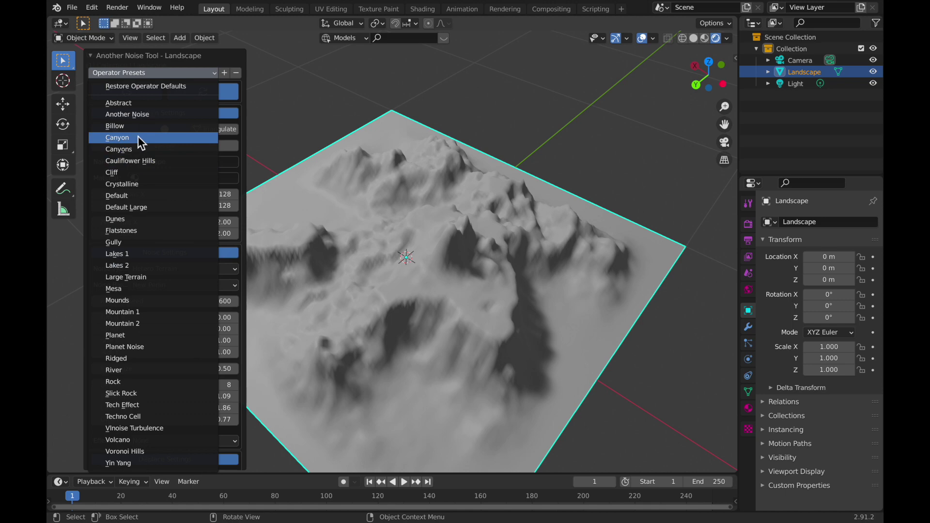
click(177, 88)
click(153, 70)
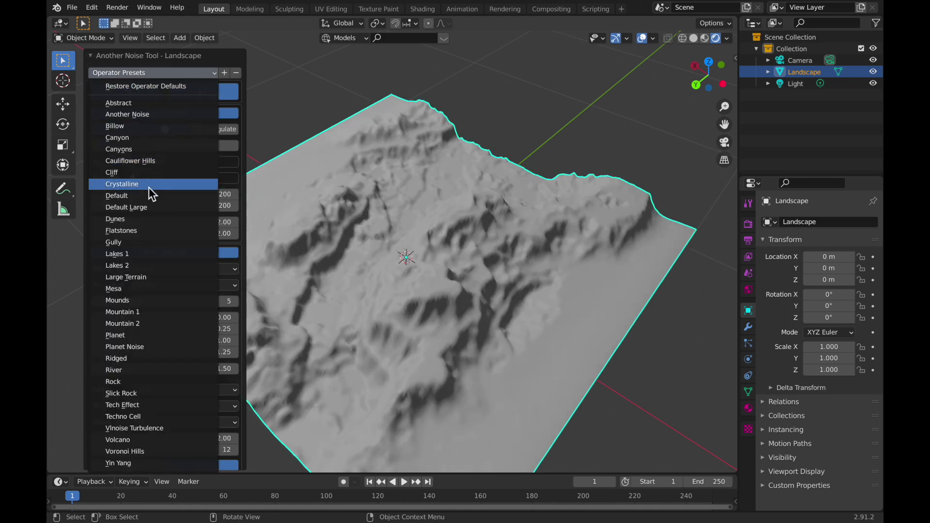
click(153, 160)
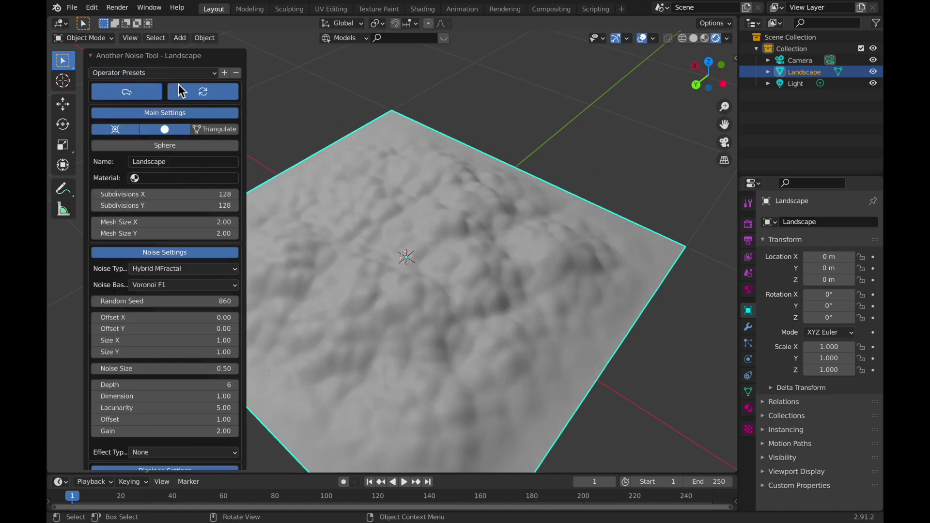
- Apply the Cliff preset to the landscape and replace it with a preset using Shattered hTerrain noise and random seed 595
click(175, 73)
click(147, 173)
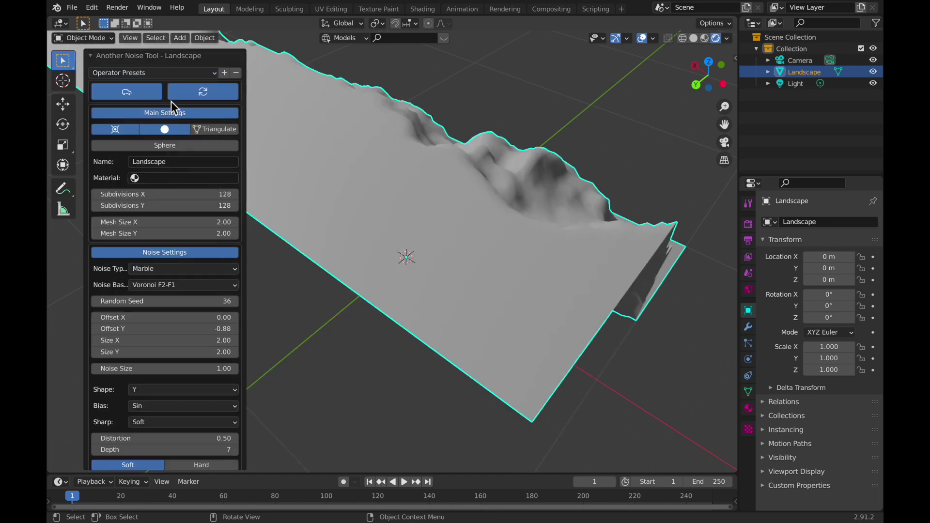
click(162, 71)
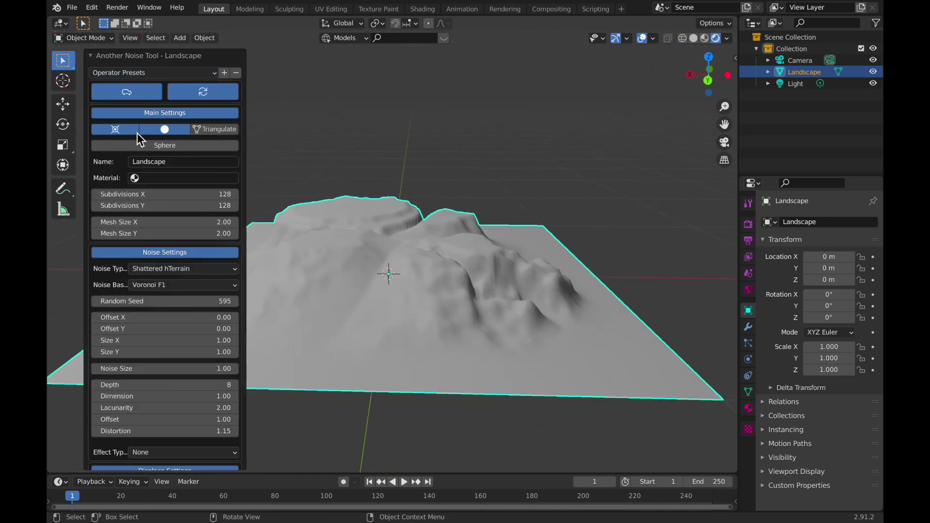
- Apply the Slick Rock preset to the landscape, inspect it, and replace it with the Ridged preset
click(127, 74)
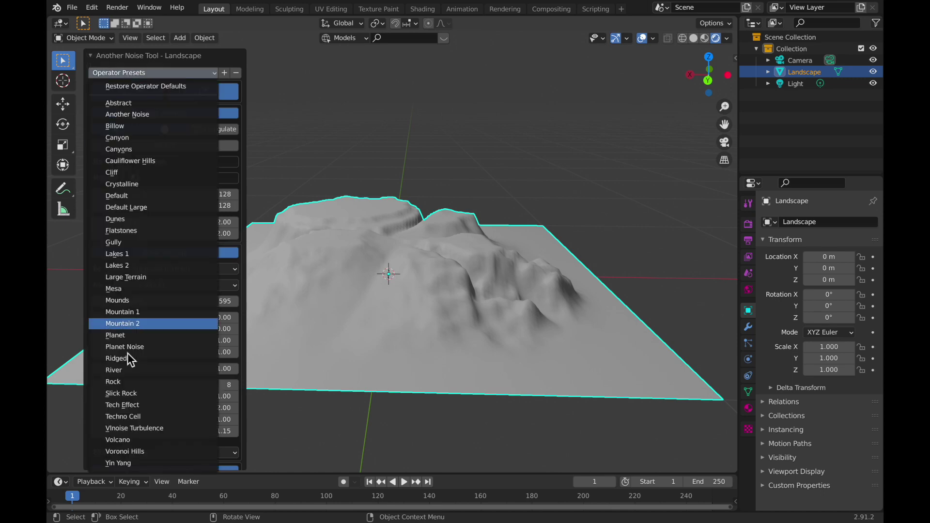
click(132, 393)
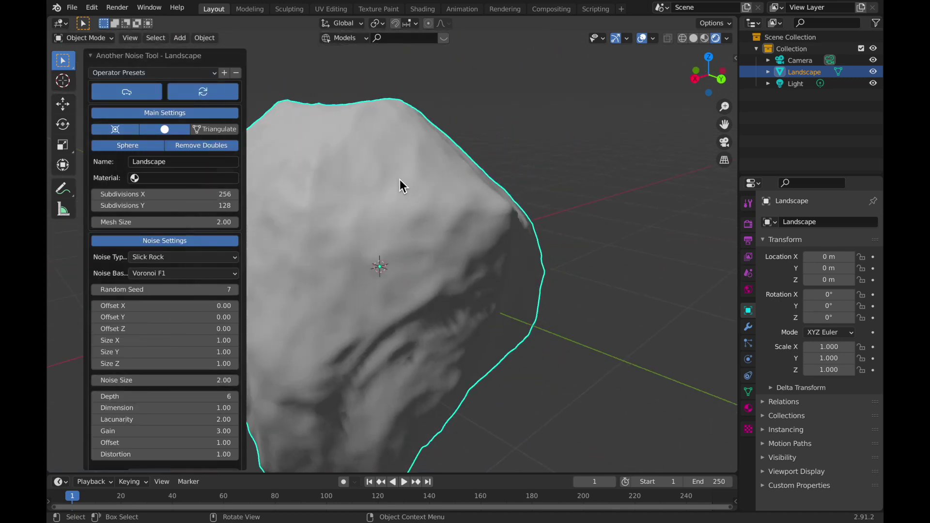
middle_drag(445, 233, 484, 274)
click(171, 73)
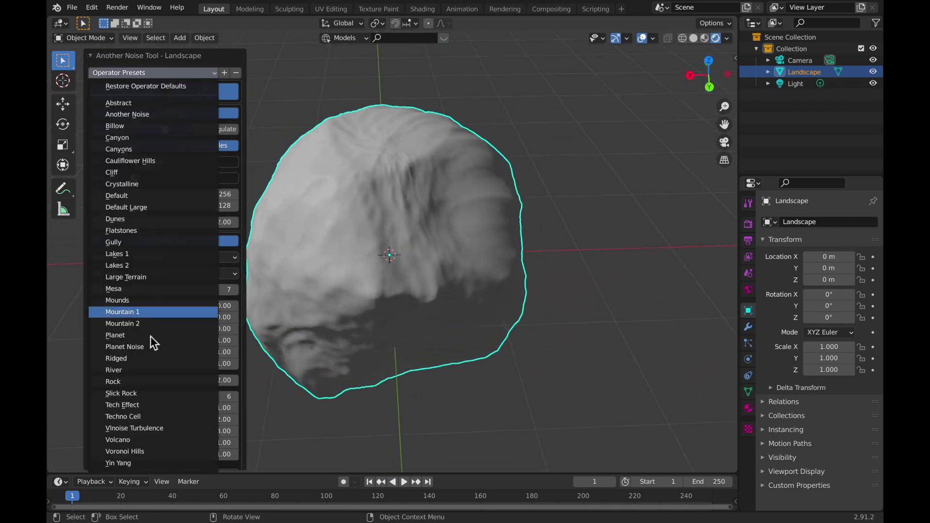
click(147, 357)
middle_drag(498, 286, 498, 288)
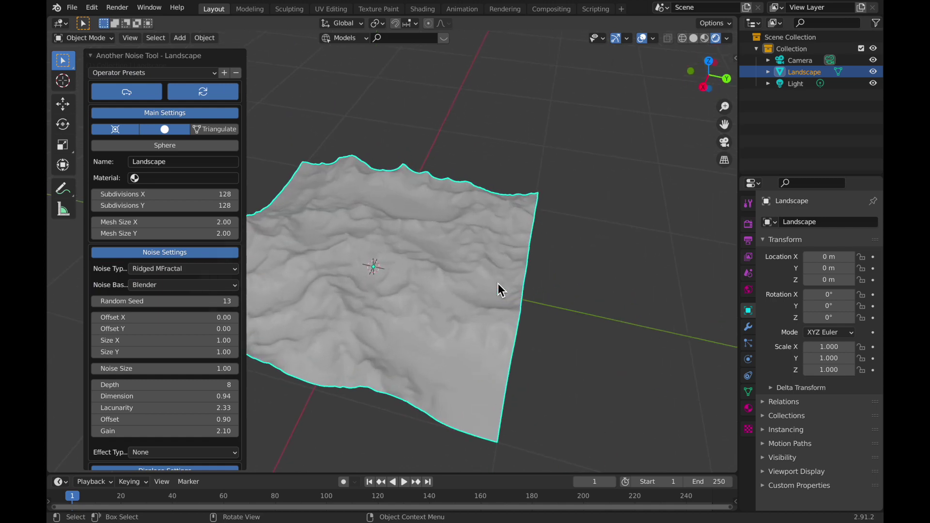
- Apply the Yin Yang preset to the landscape and inspect the swirl terrain from low and high angles
click(154, 73)
click(153, 462)
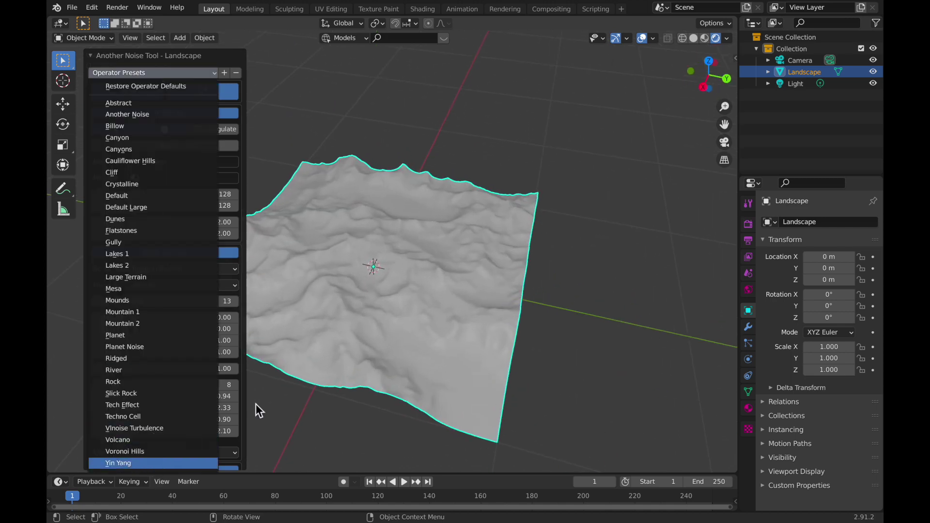
middle_drag(476, 281, 475, 280)
scroll(476, 279, up, 2)
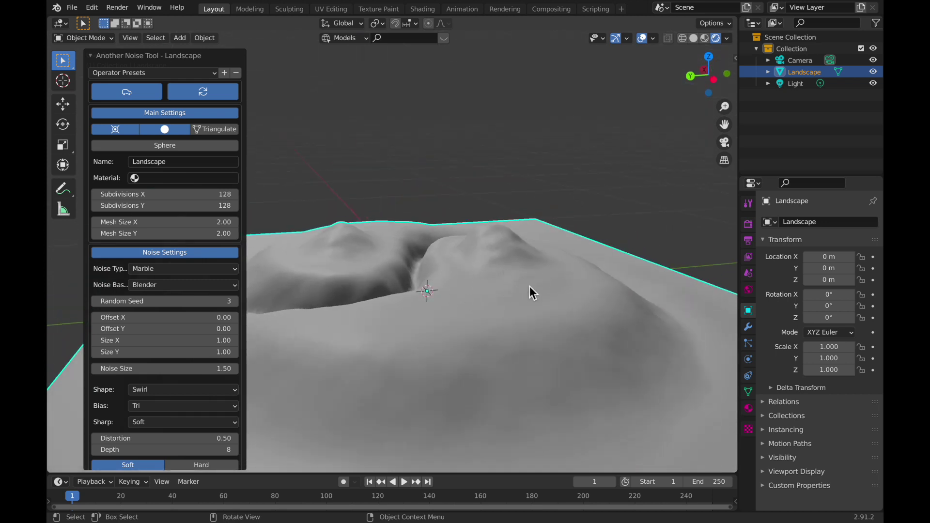
middle_drag(530, 287, 423, 205)
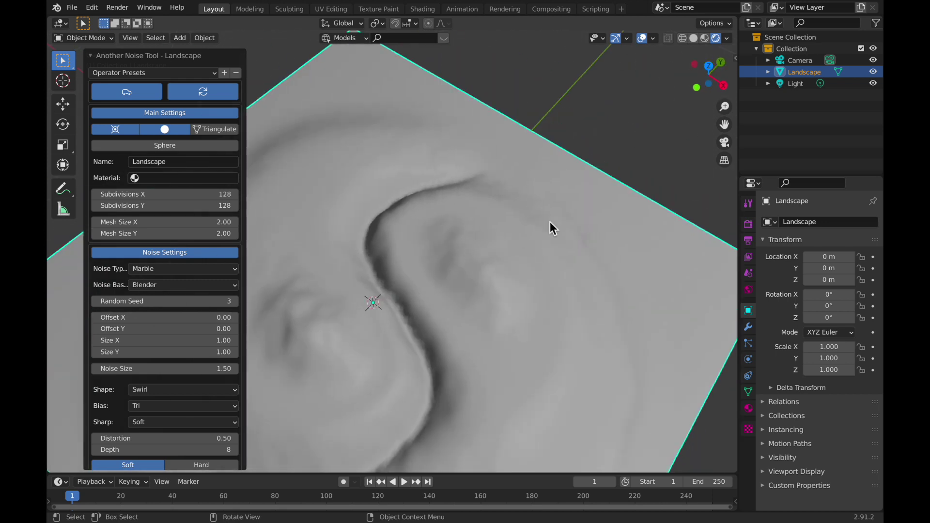
- Apply the Voronoi Hills preset to the landscape, inspect it, and replace it with the Techno Cell preset
click(131, 73)
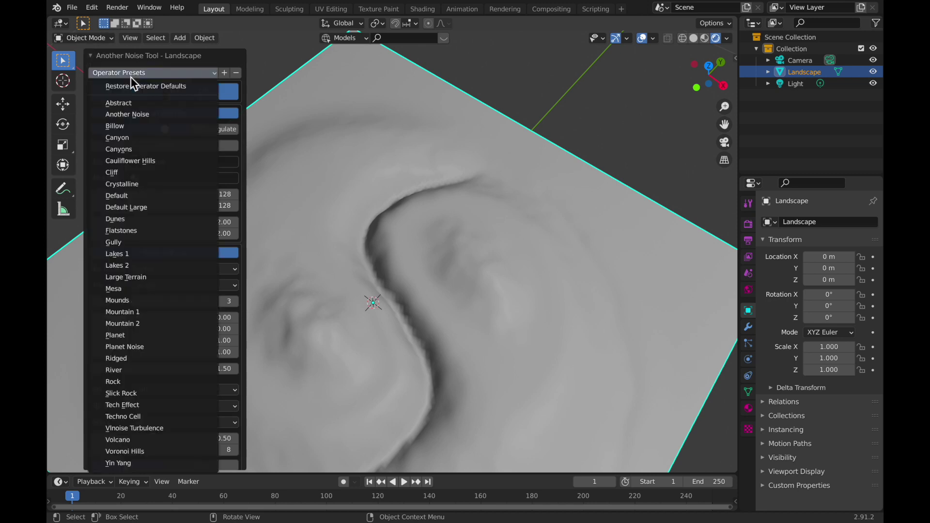
click(141, 73)
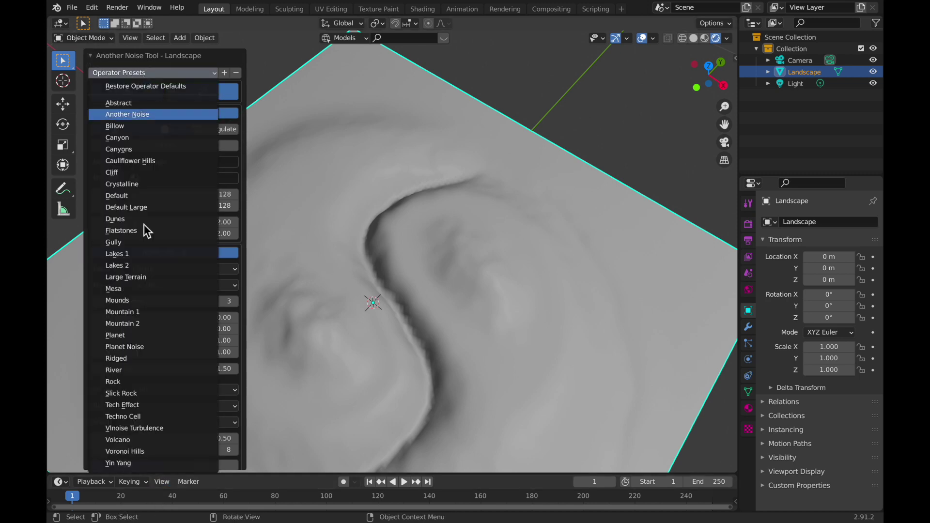
click(145, 451)
middle_drag(540, 195, 431, 194)
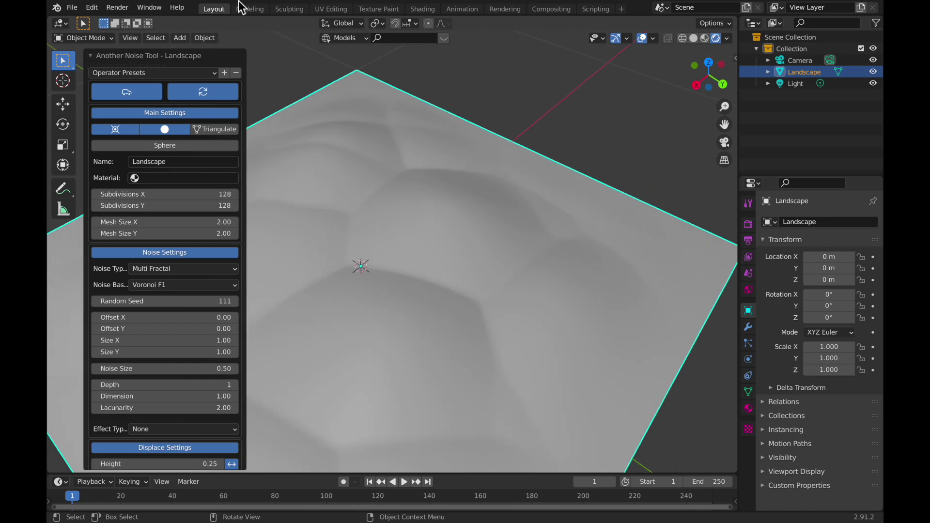
click(120, 73)
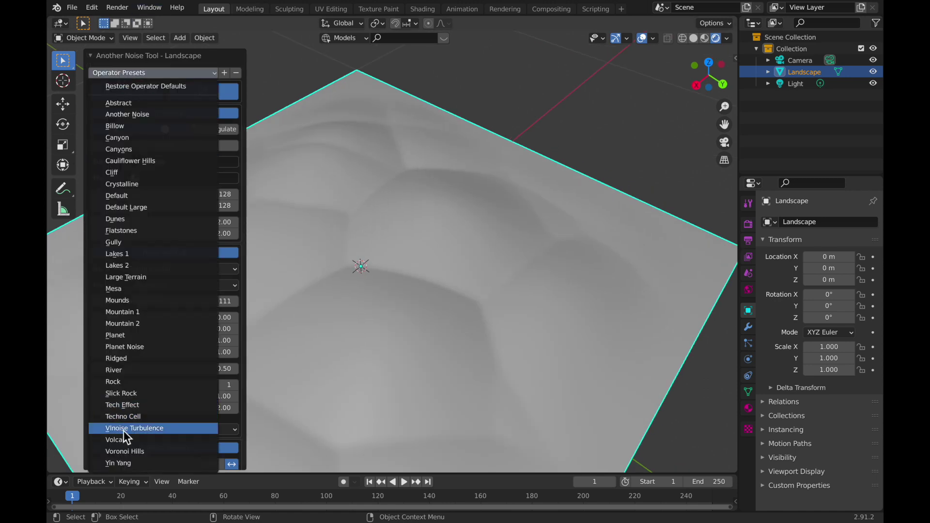
click(138, 419)
middle_drag(519, 195, 397, 194)
- Apply the Tech Effect preset to the landscape and inspect its structures from several angles
click(120, 72)
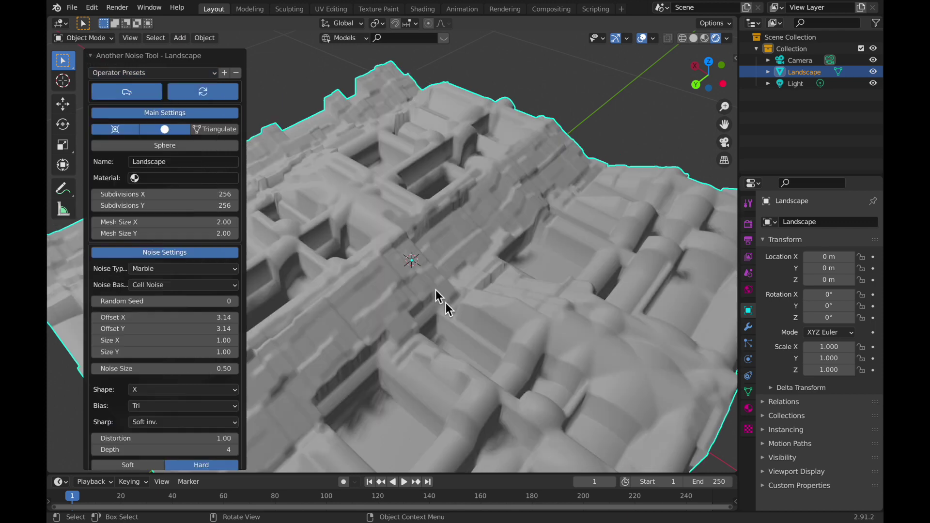
middle_drag(400, 222, 310, 203)
scroll(400, 223, down, 3)
middle_drag(399, 222, 344, 185)
scroll(343, 185, up, 3)
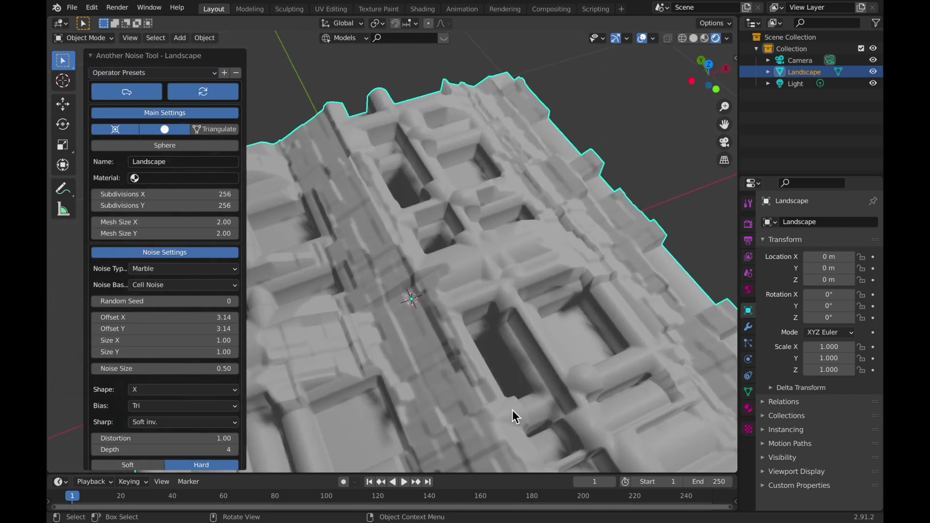
mouse_move(570, 226)
middle_down()
mouse_move(673, 179)
mouse_move(712, 167)
mouse_move(722, 175)
mouse_move(571, 228)
middle_up()
- Apply the Crystalline preset to the landscape and inspect the resulting sphere
click(165, 72)
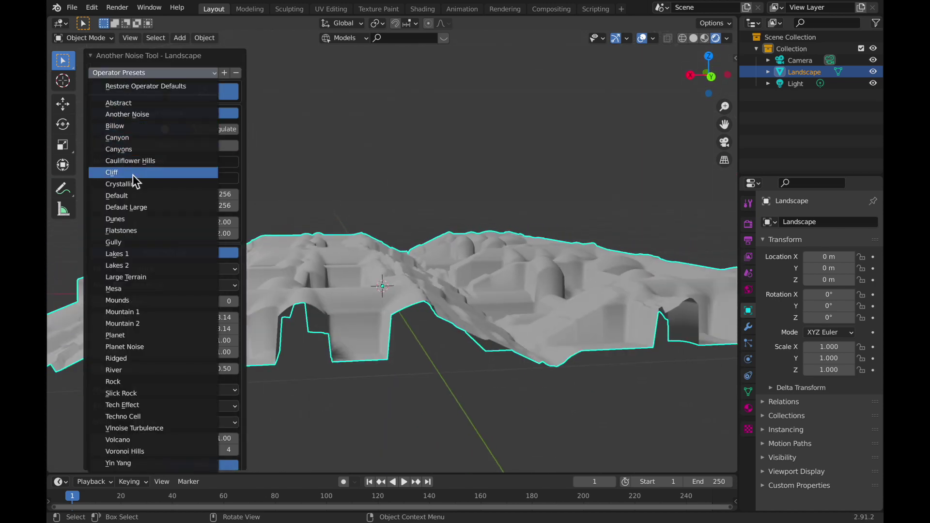
click(150, 187)
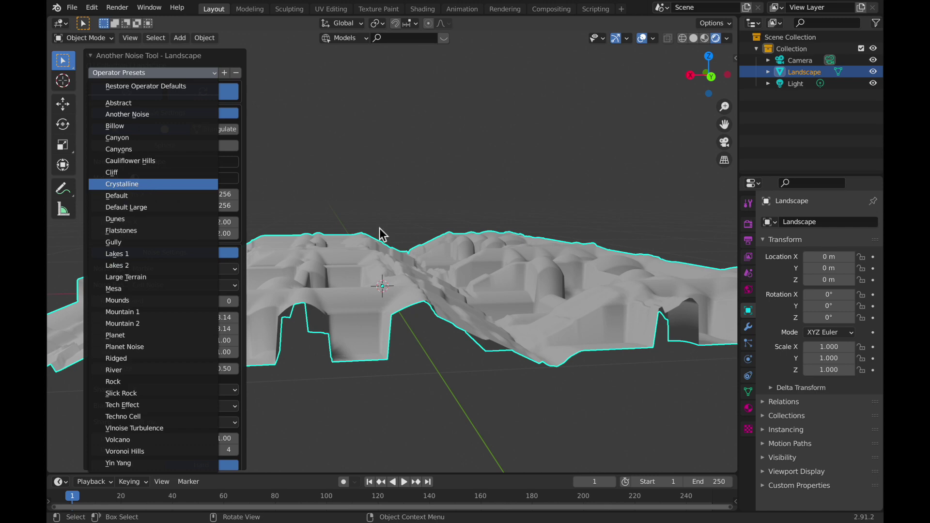
scroll(496, 304, down, 10)
mouse_move(495, 303)
middle_down()
mouse_move(588, 293)
mouse_move(504, 291)
middle_up()
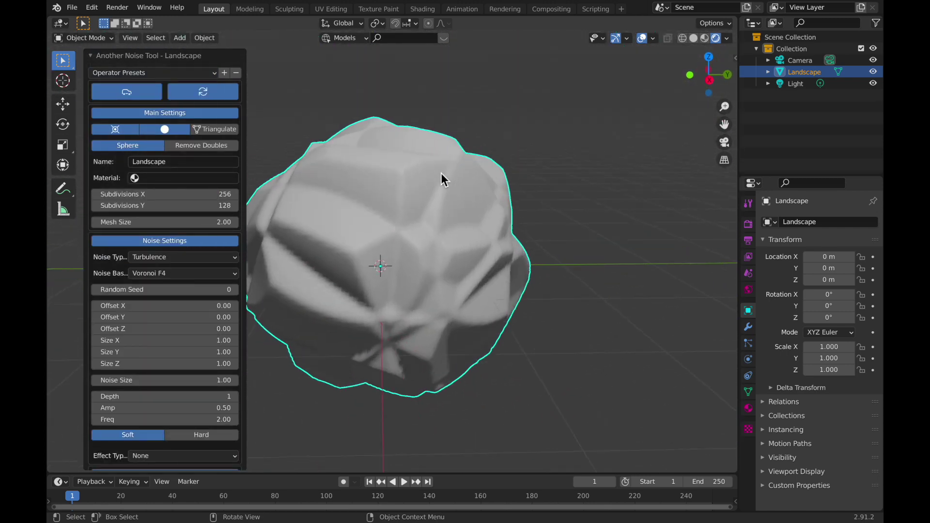
- Delete the landscape object from the scene
mouse_move(440, 173)
middle_down()
mouse_move(349, 170)
mouse_move(440, 173)
middle_up()
key(x)
click(440, 172)
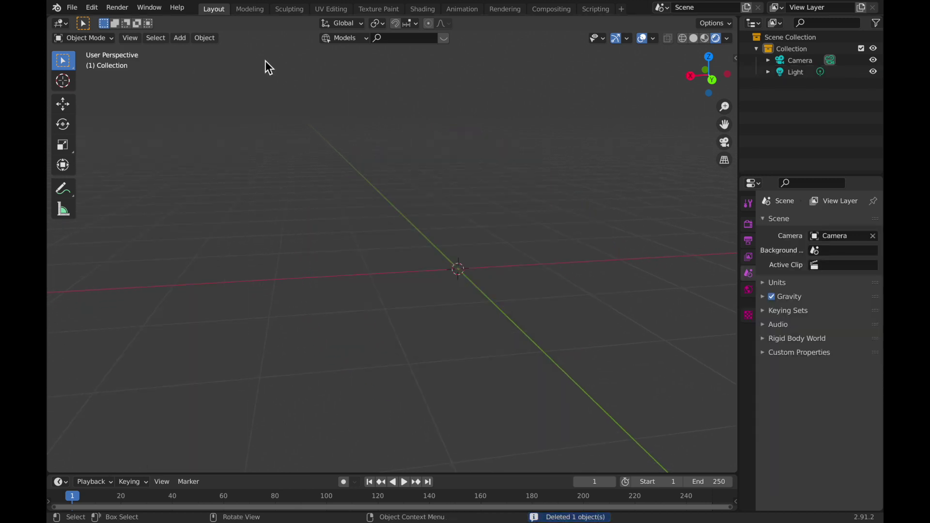
- Search the add-ons in Preferences for "blender" to locate the BlenderKit Online Asset Library, and close Preferences
click(96, 6)
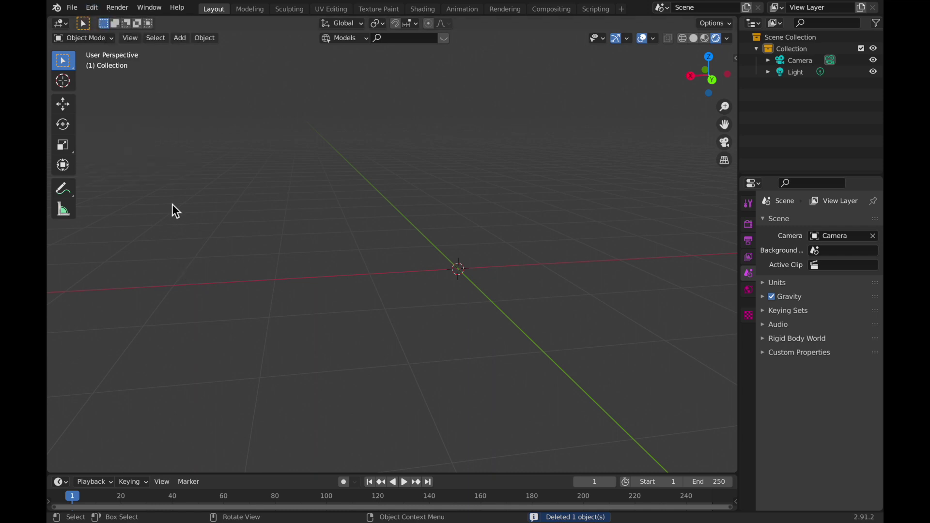
click(90, 8)
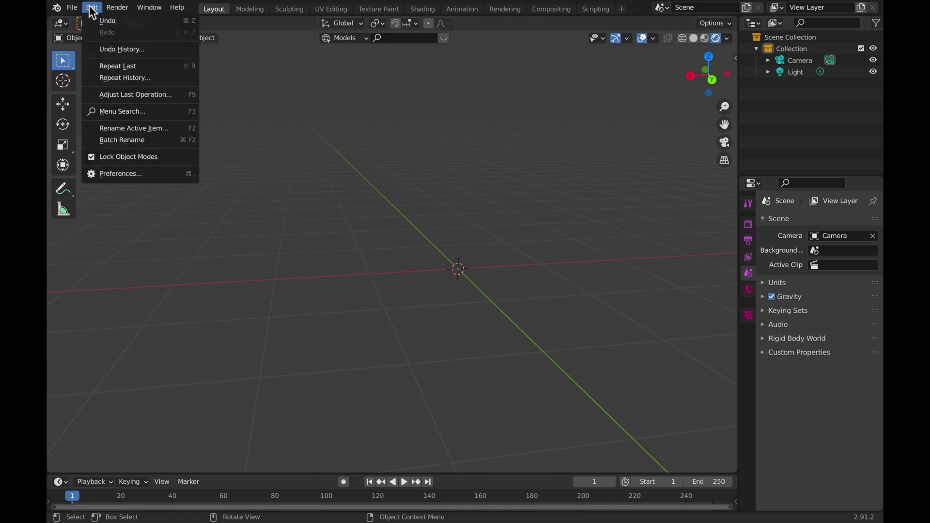
click(156, 171)
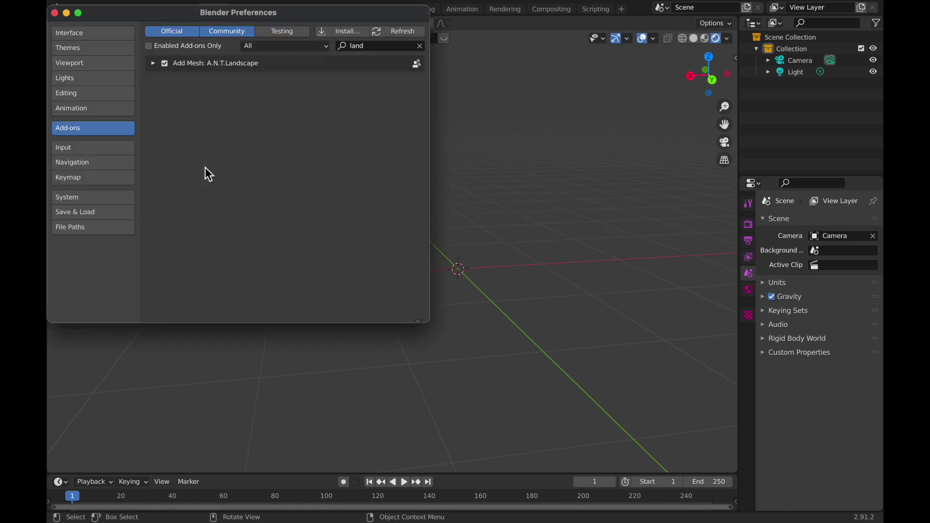
click(378, 45)
key(BackSpace)
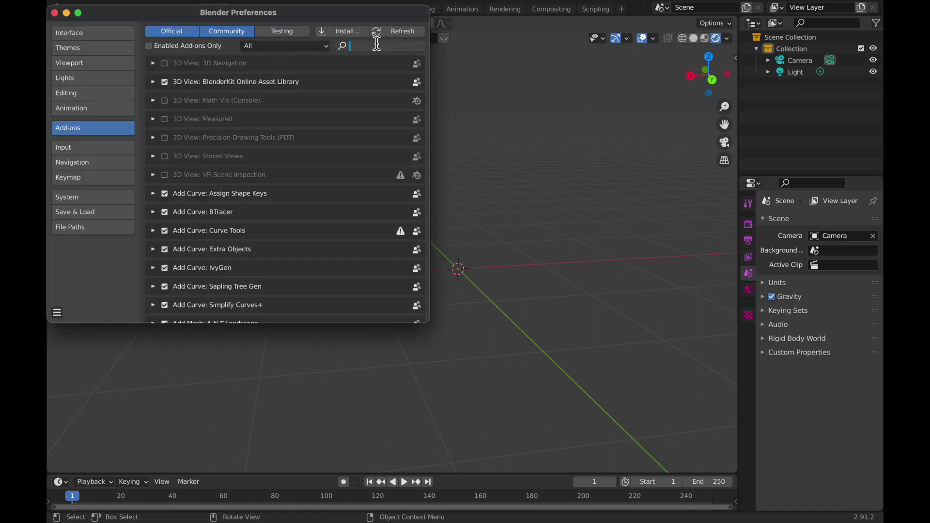
text(blender)
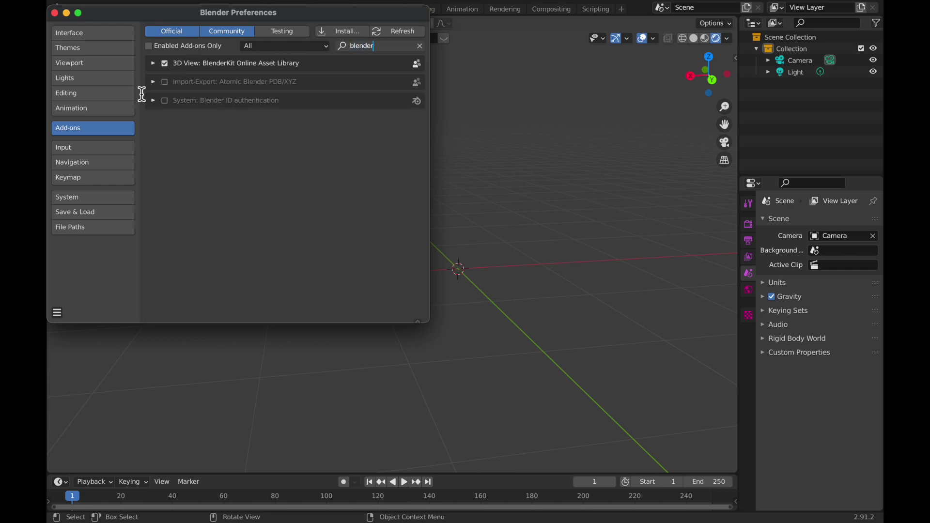
click(55, 13)
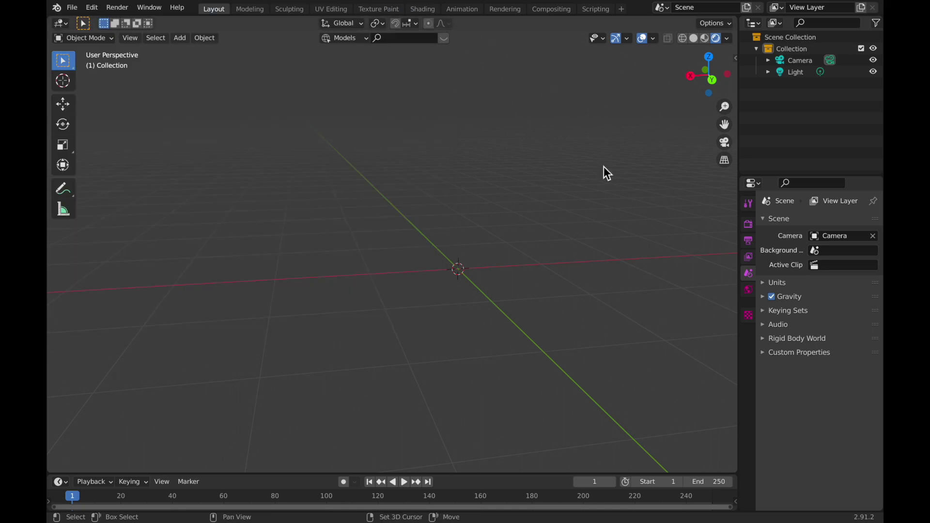
- Show the BlenderKit asset search and login settings in the 3D viewport's sidebar
shift+scroll(603, 165, right, 2)
shift+middle_drag(602, 166, 602, 169)
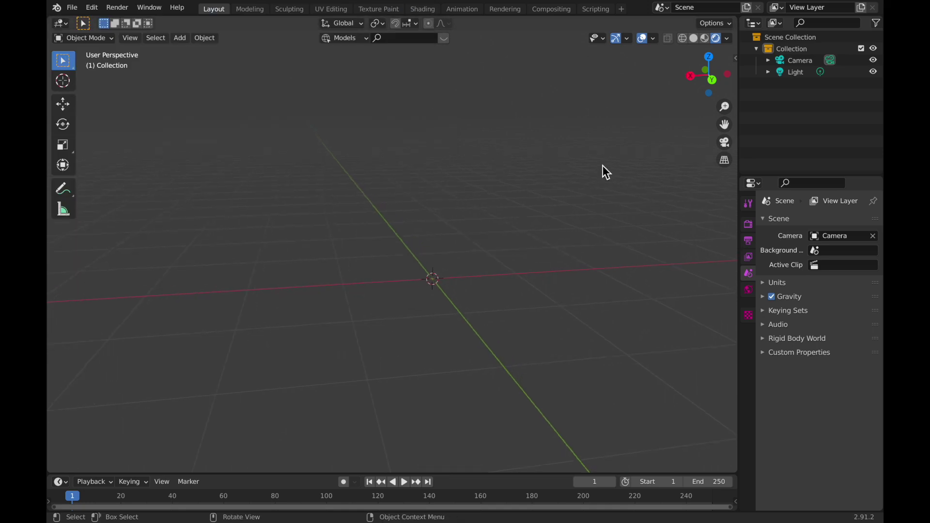
key(n)
click(731, 342)
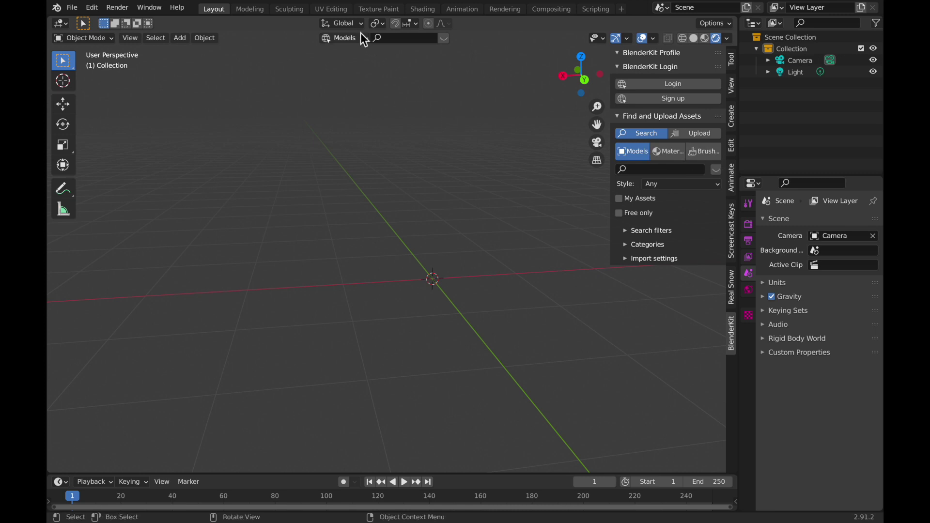
- Search the BlenderKit models for "car"
click(339, 38)
click(348, 38)
click(415, 38)
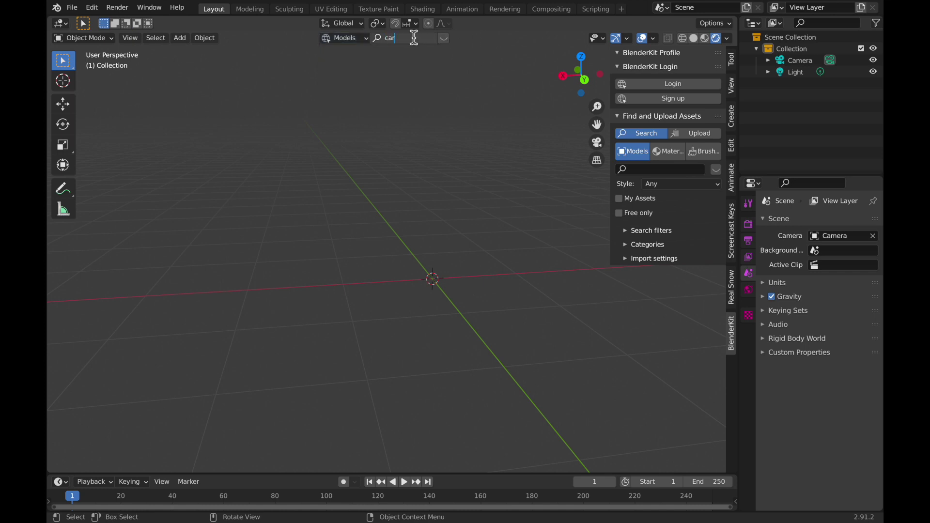
key(Return)
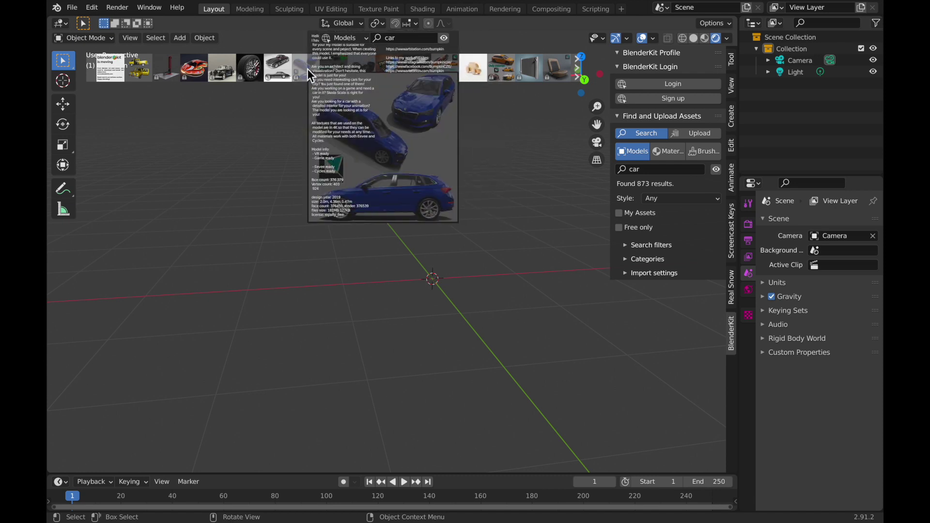
- Switch the BlenderKit asset type to Materials, search for "lava", and preview several of the listed materials
click(426, 42)
key(BackSpace)
key(BackSpace)
key(BackSpace)
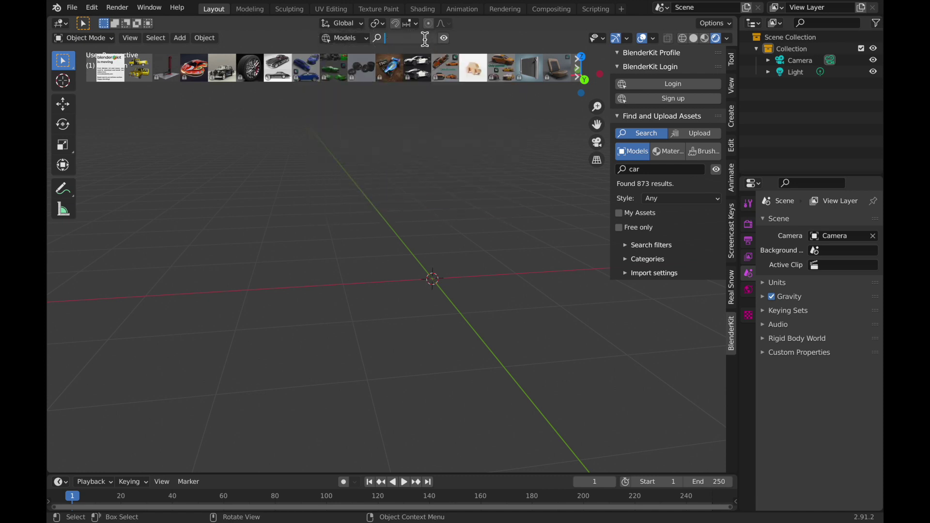
click(352, 40)
click(343, 65)
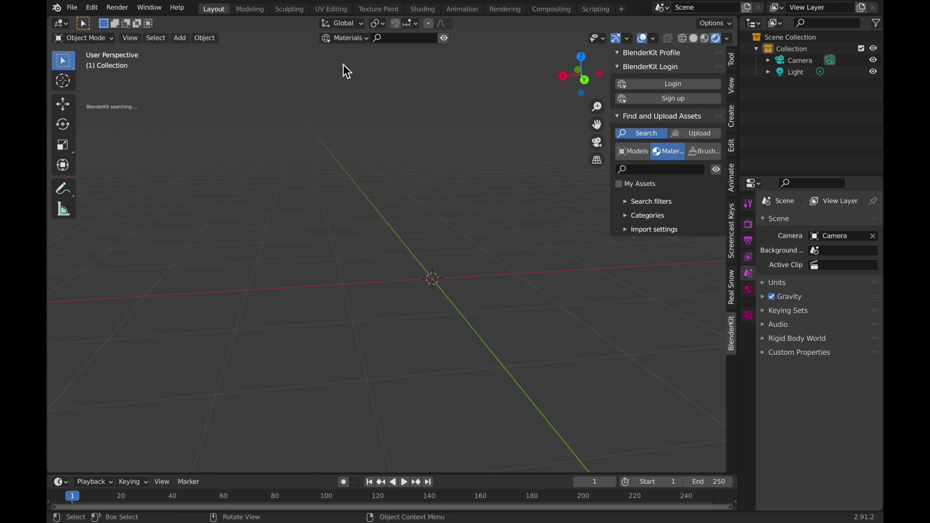
click(400, 40)
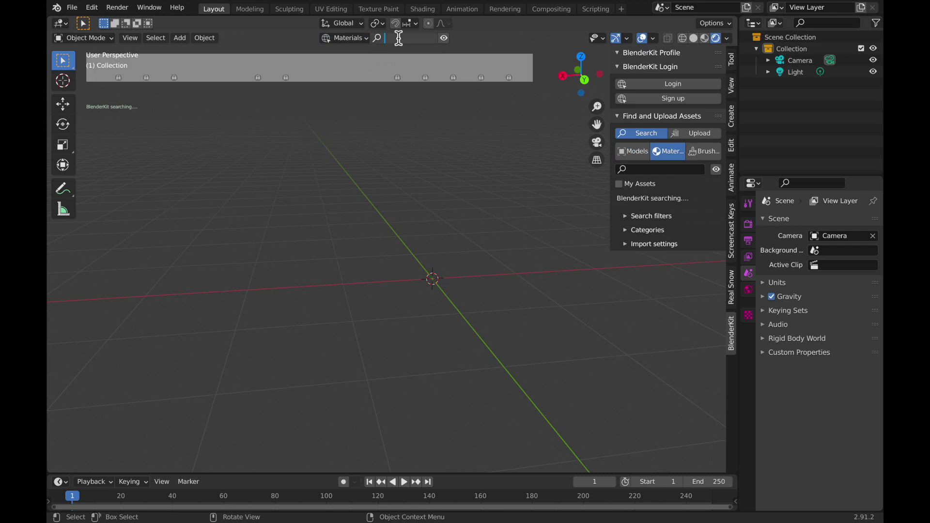
text(lava)
key(Return)
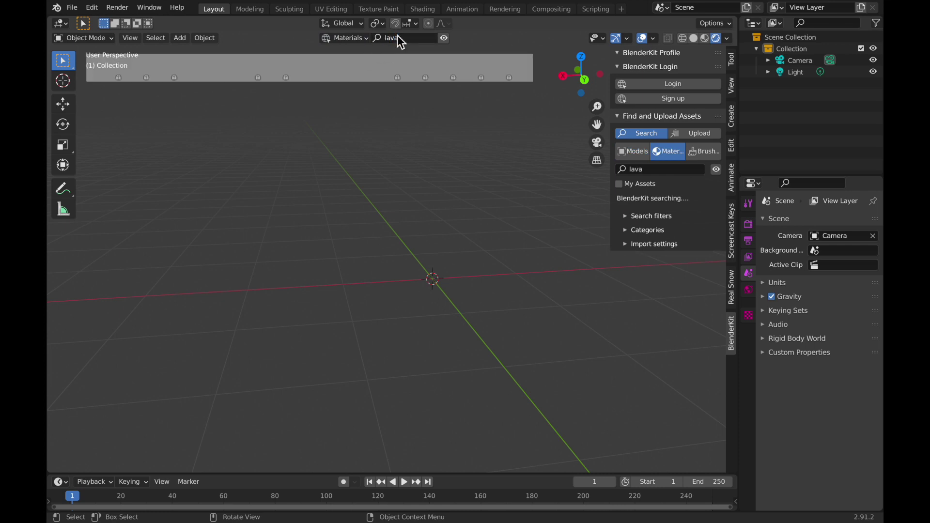
mouse_move(444, 71)
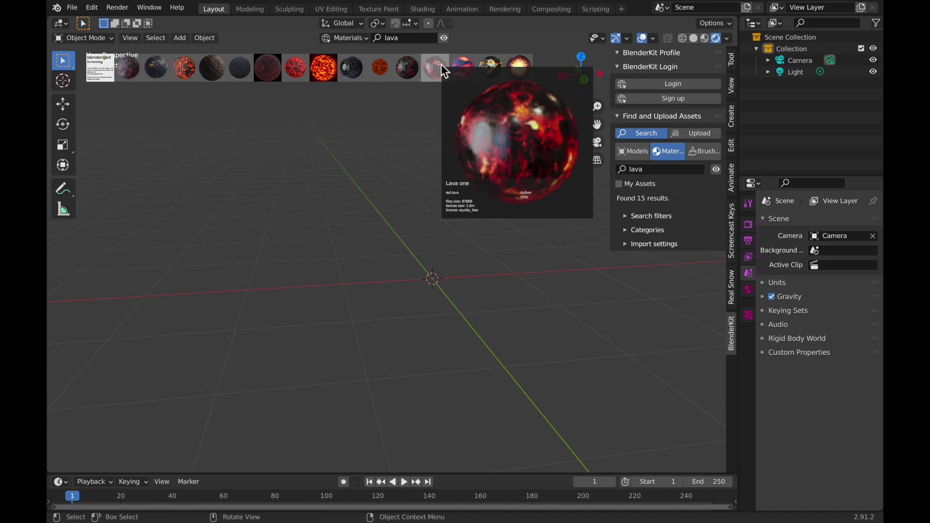
mouse_move(325, 71)
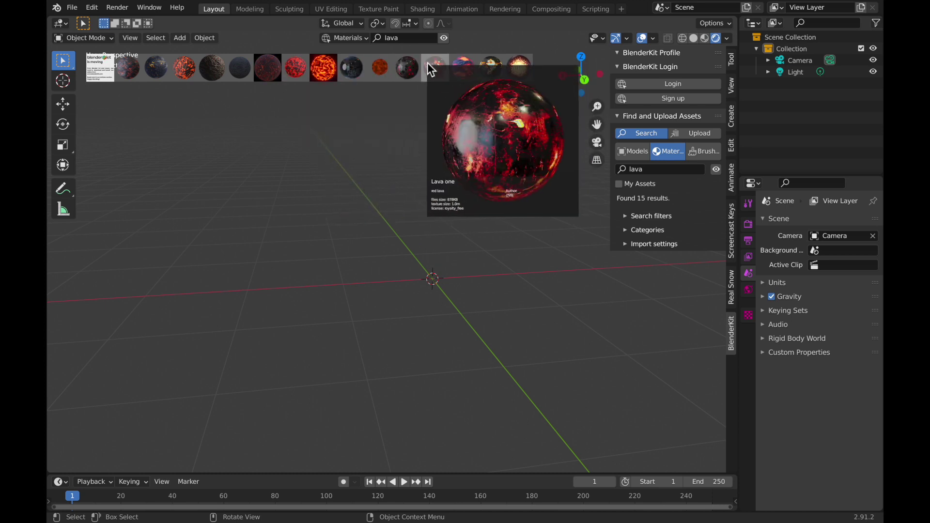
mouse_move(272, 73)
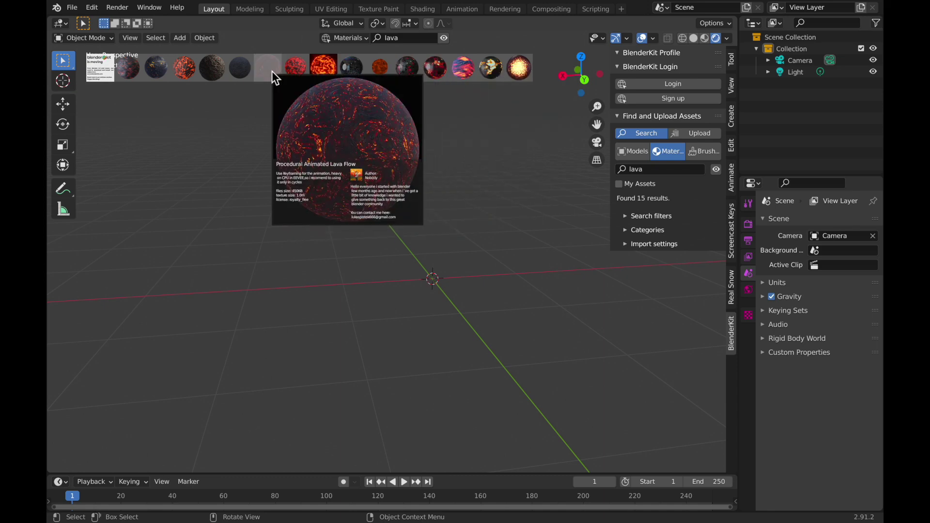
mouse_move(161, 68)
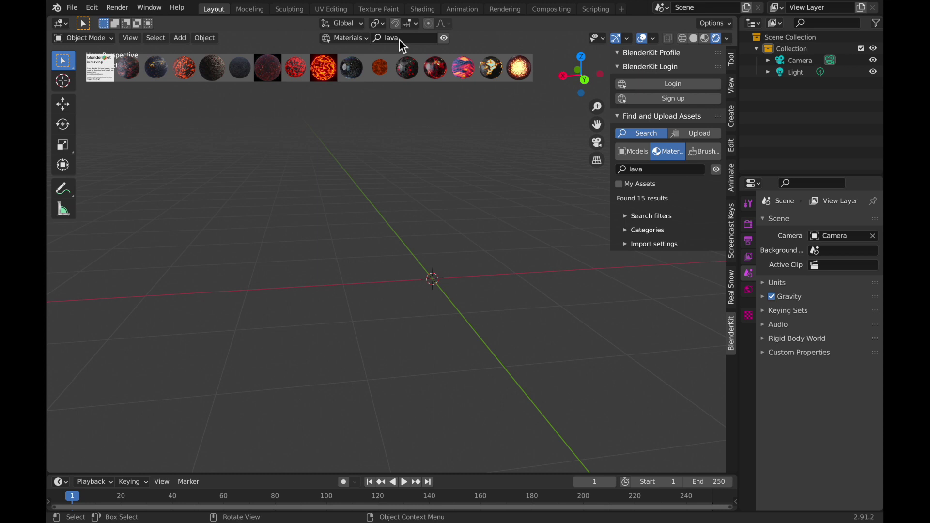
- Replace the BlenderKit material search term with "ice" and preview the listed materials
click(405, 38)
key(BackSpace)
text(ice)
key(Return)
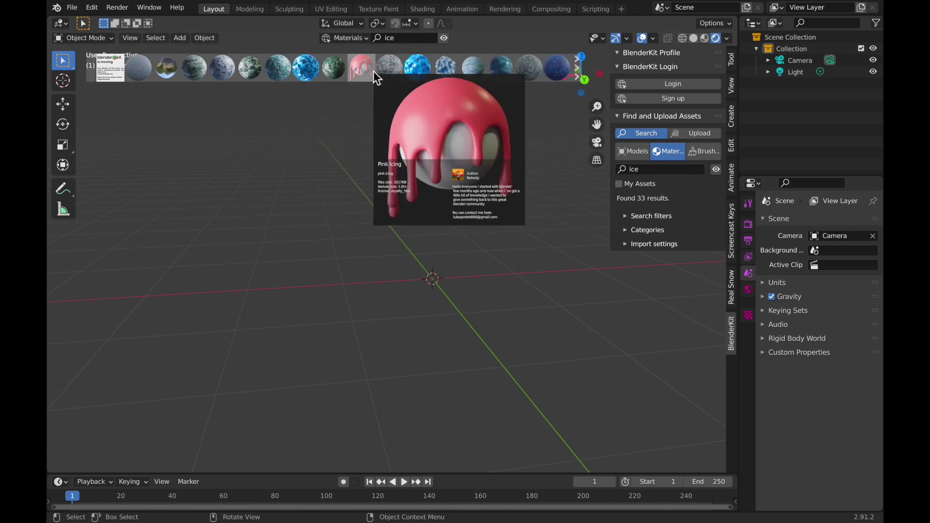
- Clear the material search, switch the BlenderKit asset type back to Models, and search for "bin"
click(420, 39)
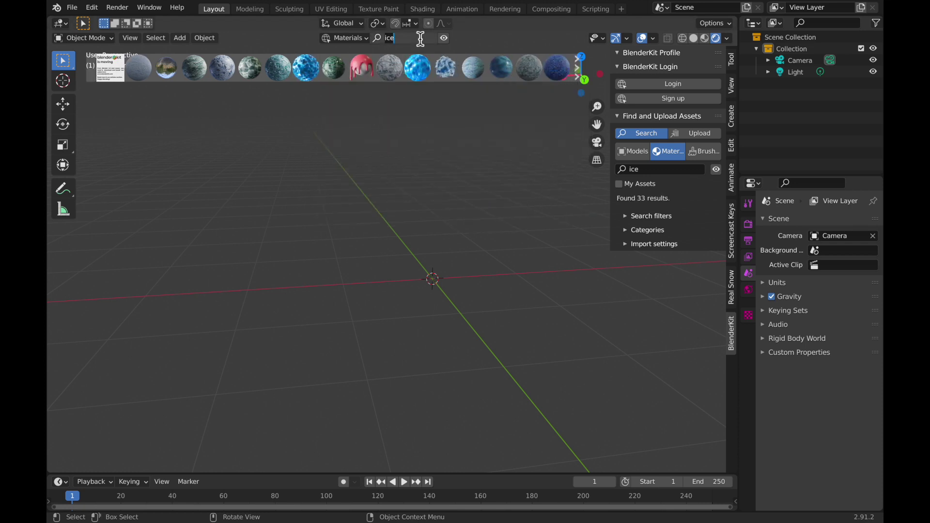
key(BackSpace)
key(Return)
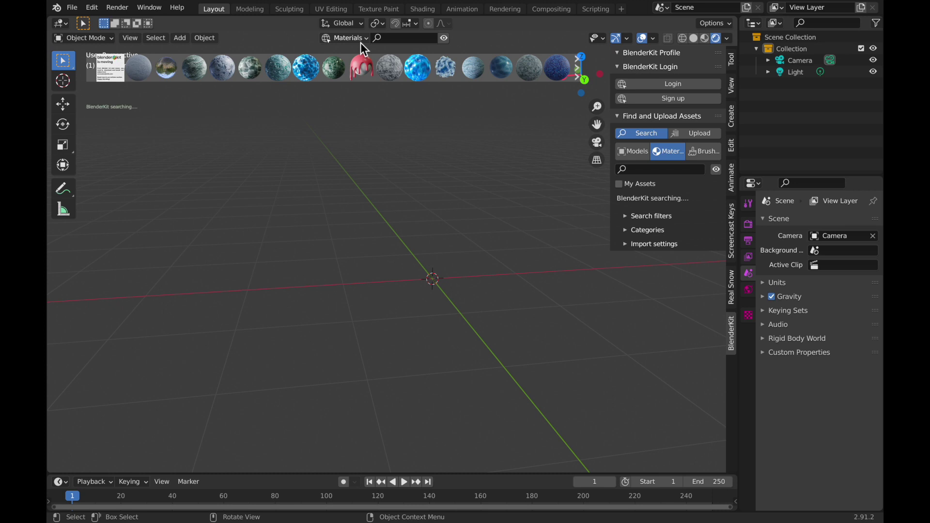
click(361, 41)
click(362, 42)
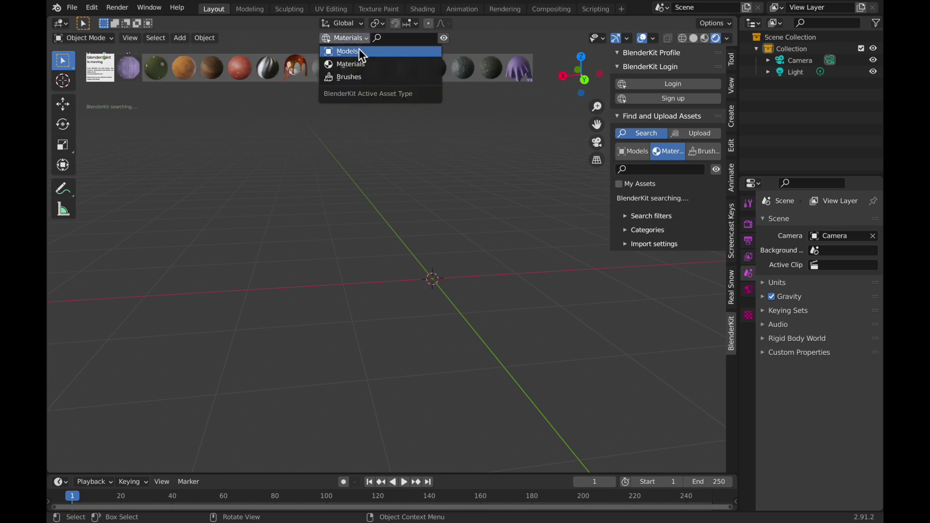
click(393, 48)
click(405, 42)
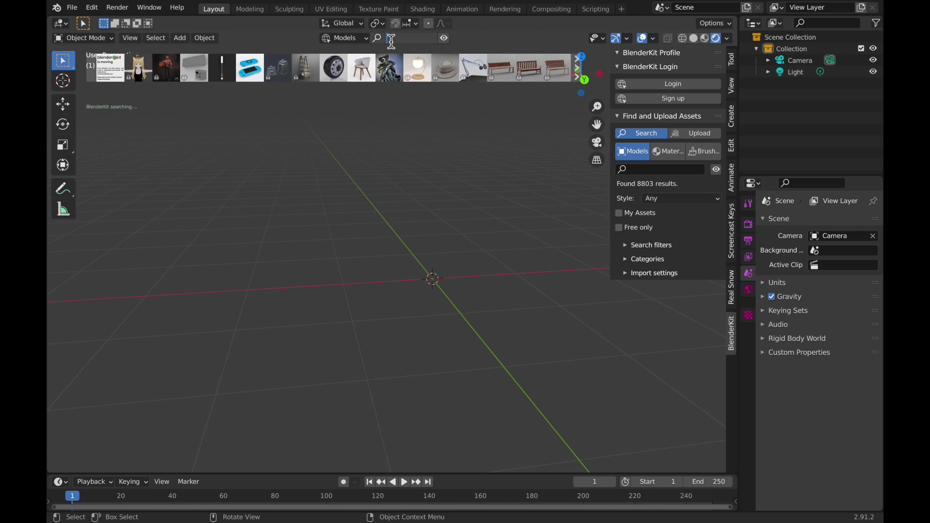
key(Return)
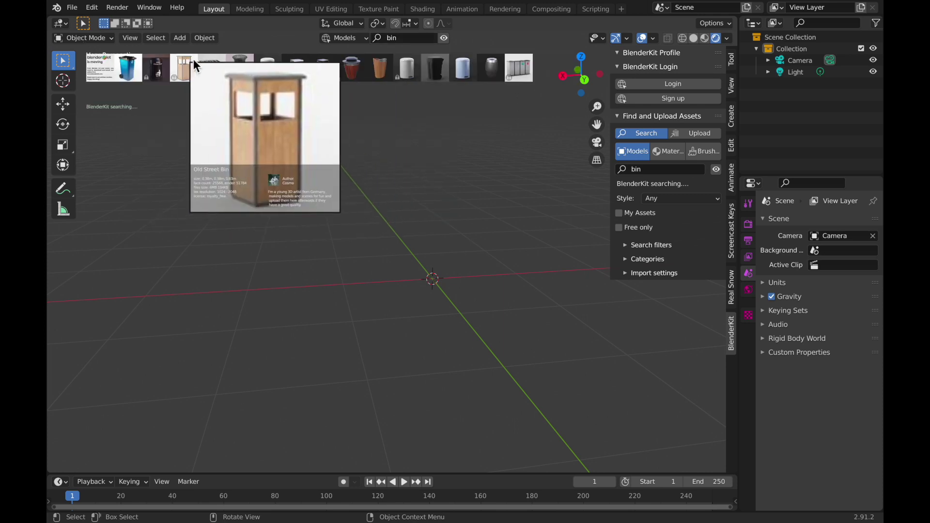
- Clear the BlenderKit model search term and preview several models from the unfiltered asset list
click(427, 41)
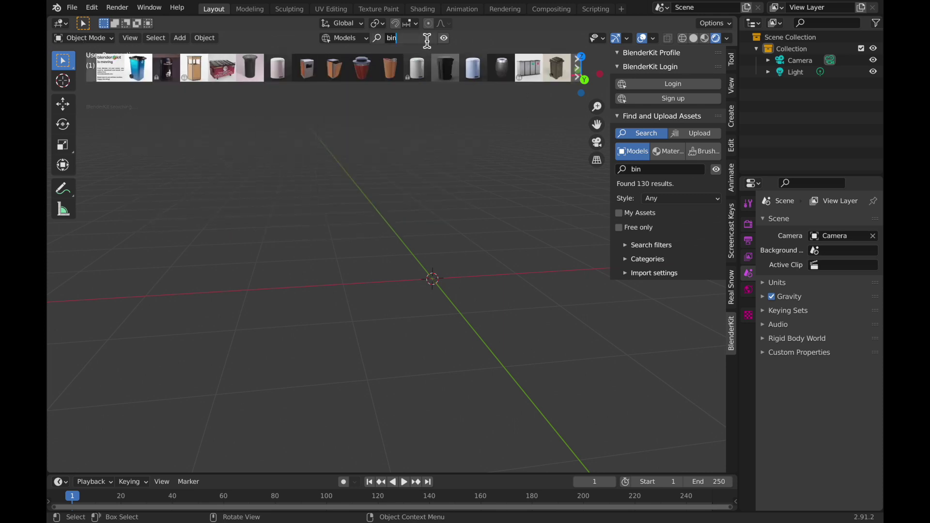
key(Return)
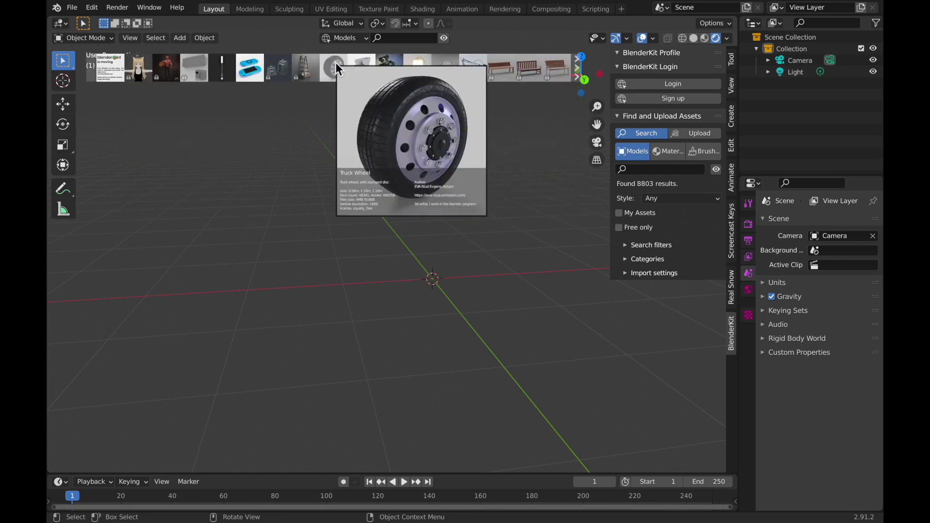
mouse_move(372, 67)
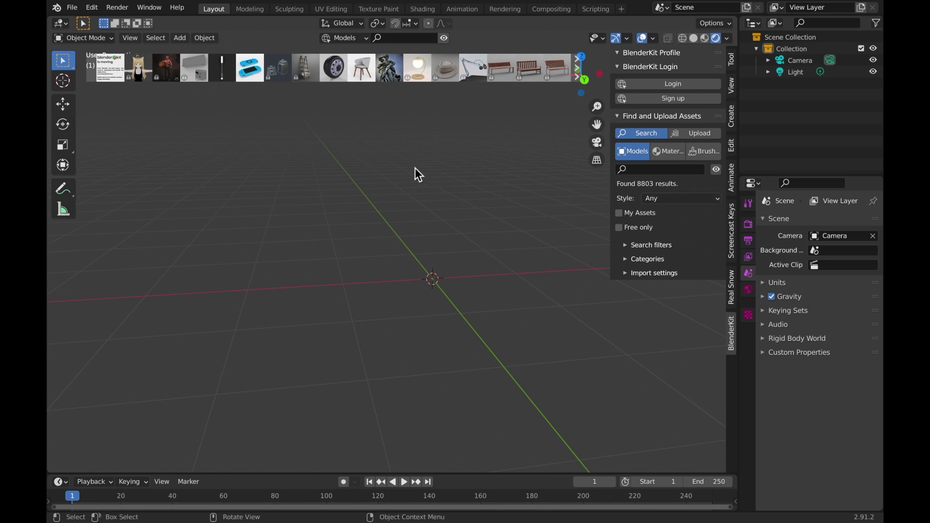
click(48, 1)
click(49, 2)
mouse_move(345, 71)
mouse_move(286, 64)
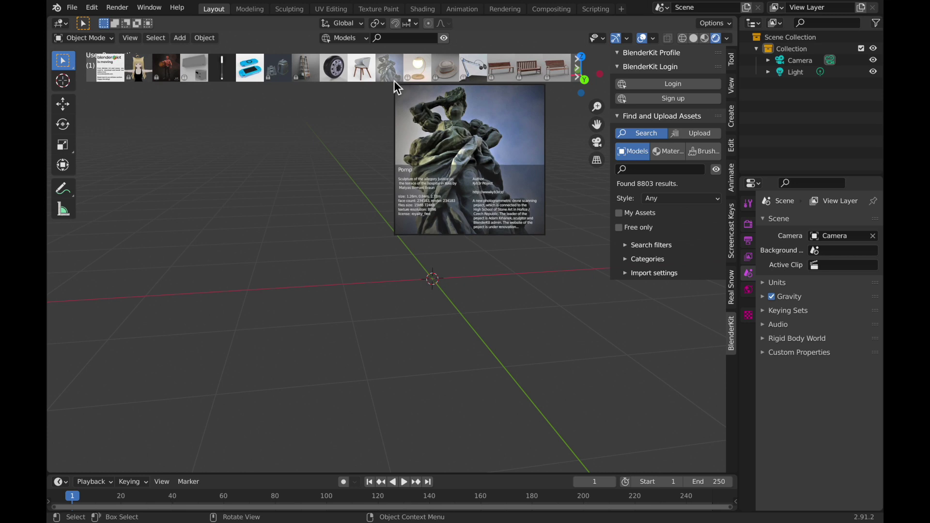
mouse_move(252, 64)
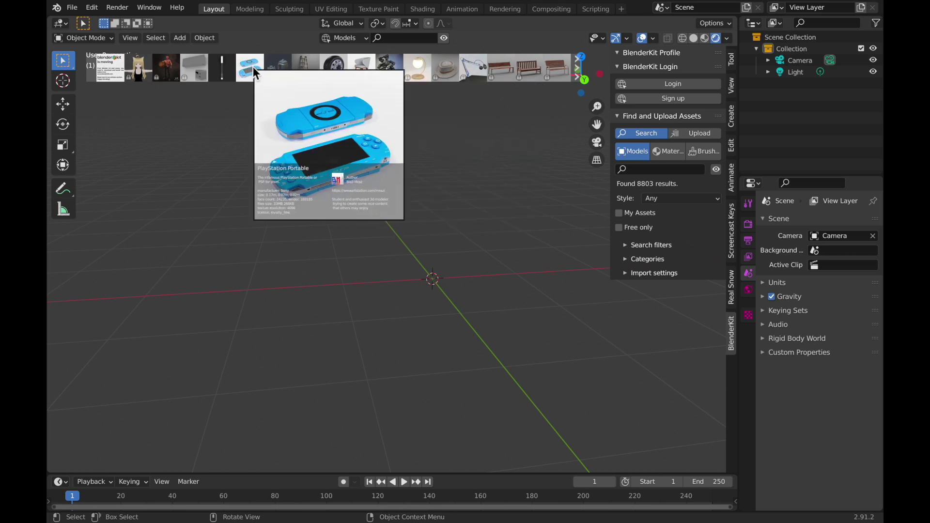
mouse_move(136, 73)
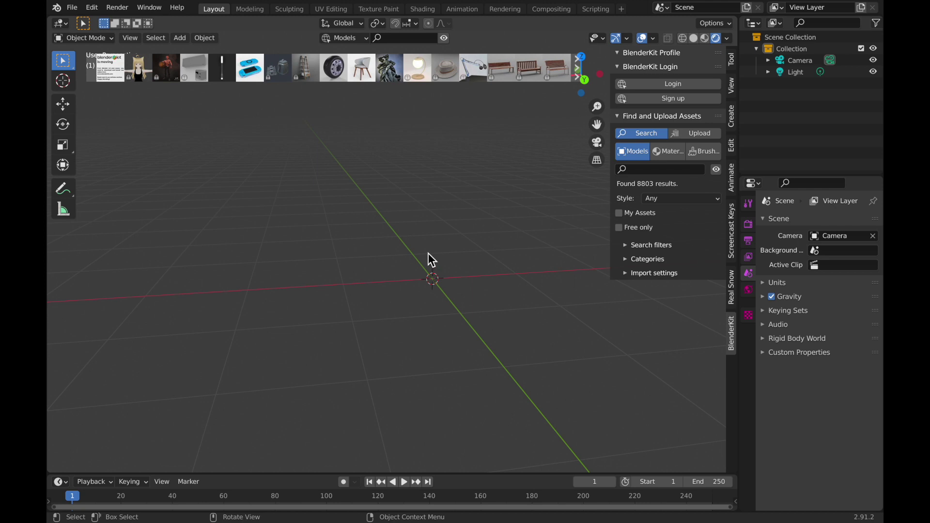
- Switch the sidebar to the active tool settings and return it to the BlenderKit asset search
click(733, 219)
click(732, 328)
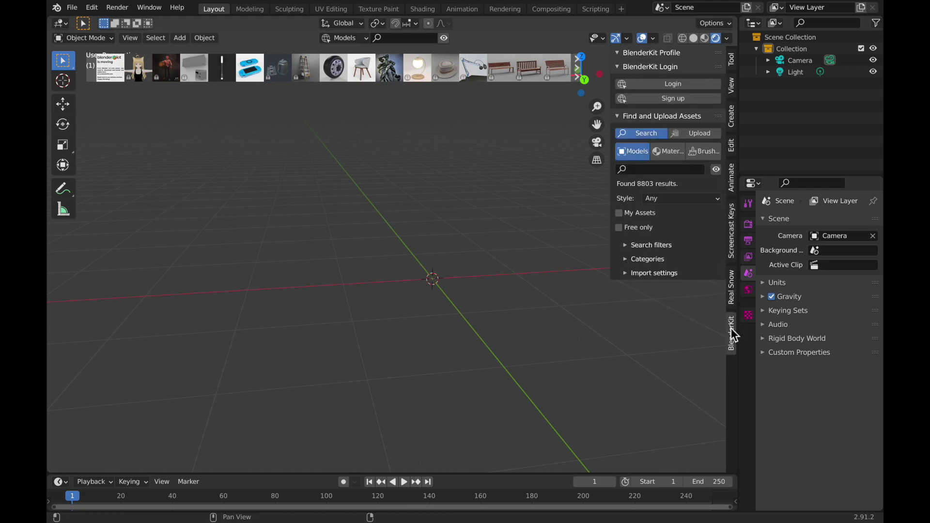
click(731, 58)
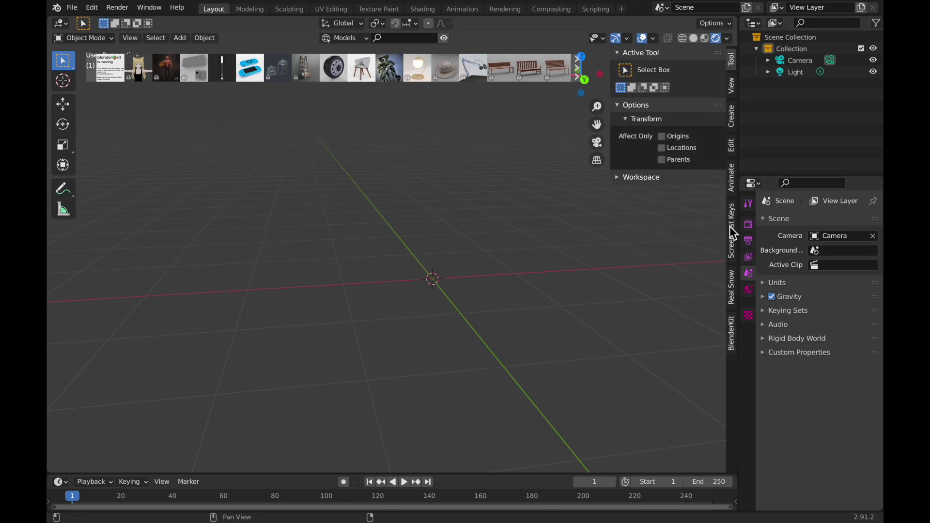
right_click(730, 331)
right_click(729, 331)
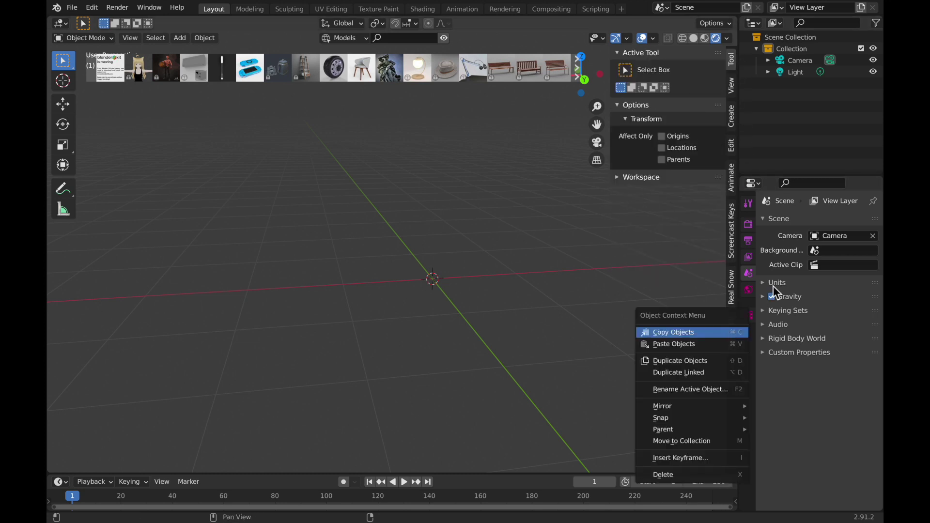
click(731, 332)
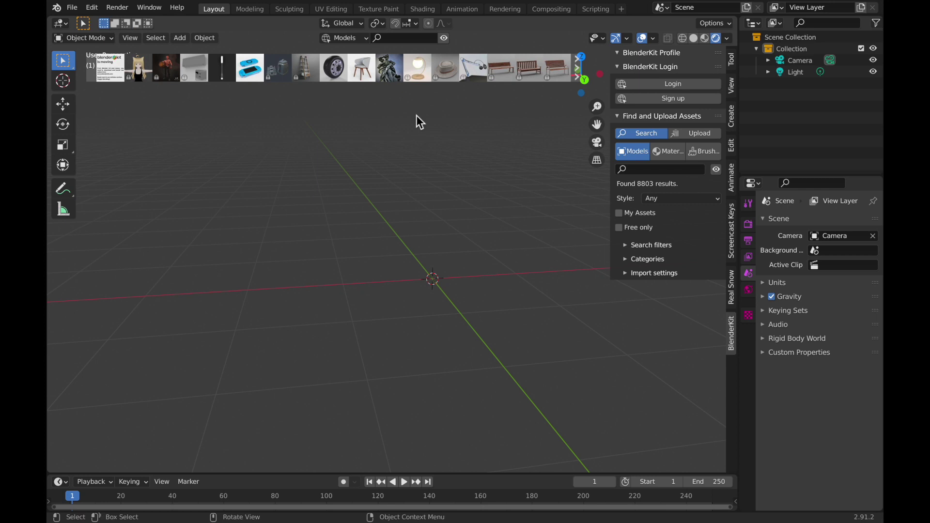